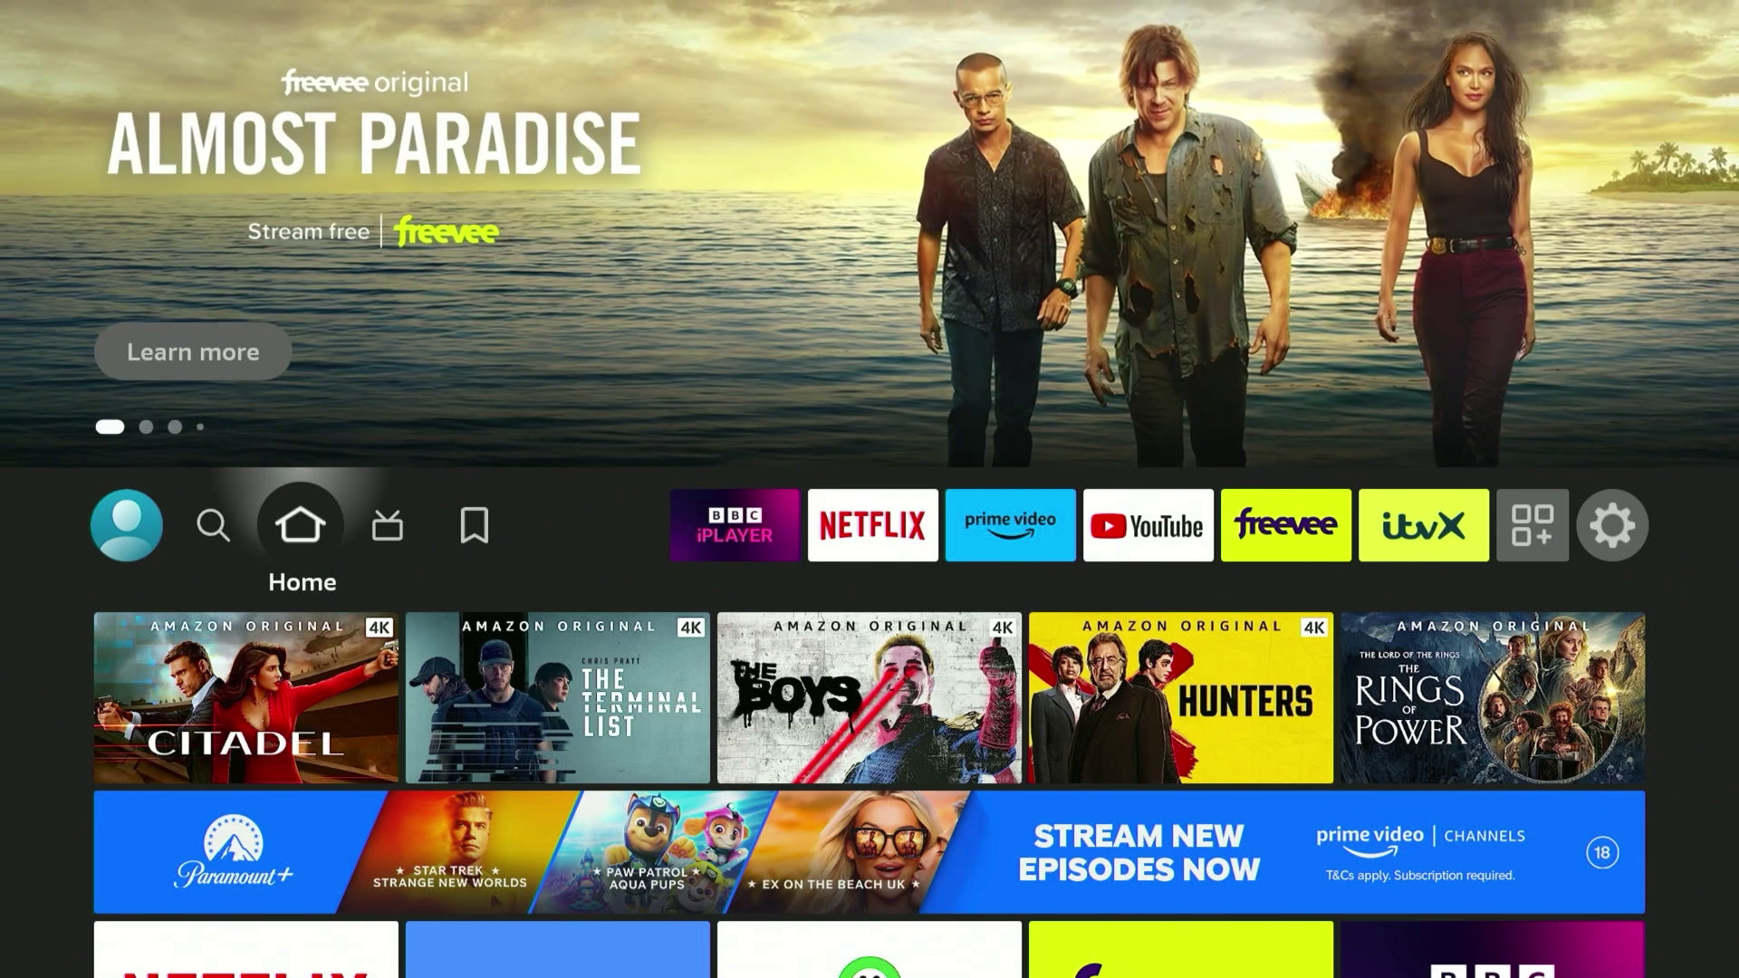
- Move along the Fire TV home row to reveal the Apps panel
{"action": "key", "text": "Right"}
{"action": "key", "text": "Right"}
{"action": "key", "text": "Right"}
{"action": "key", "text": "Right"}
{"action": "key", "text": "Right"}
{"action": "key", "text": "Right"}
{"action": "key", "text": "Right"}
{"action": "key", "text": "Right"}
{"action": "key", "text": "Right"}
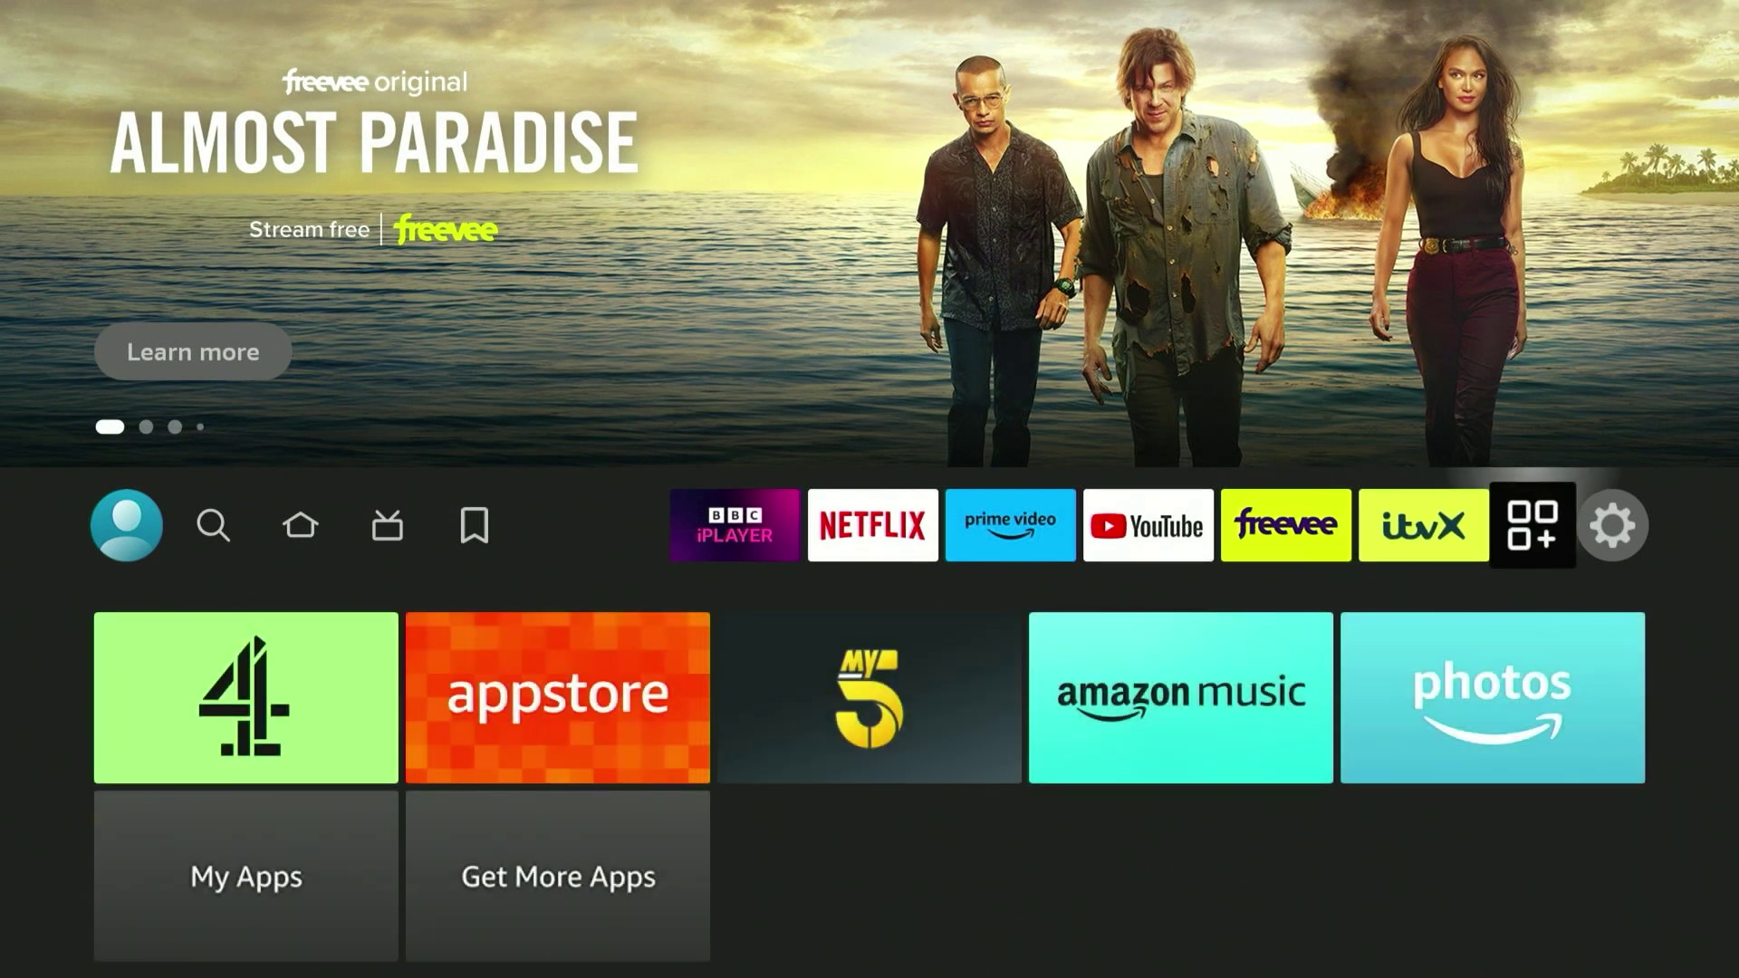
- Open the Amazon Appstore from the apps and channels view
{"action": "key", "text": "Down"}
{"action": "key", "text": "Right"}
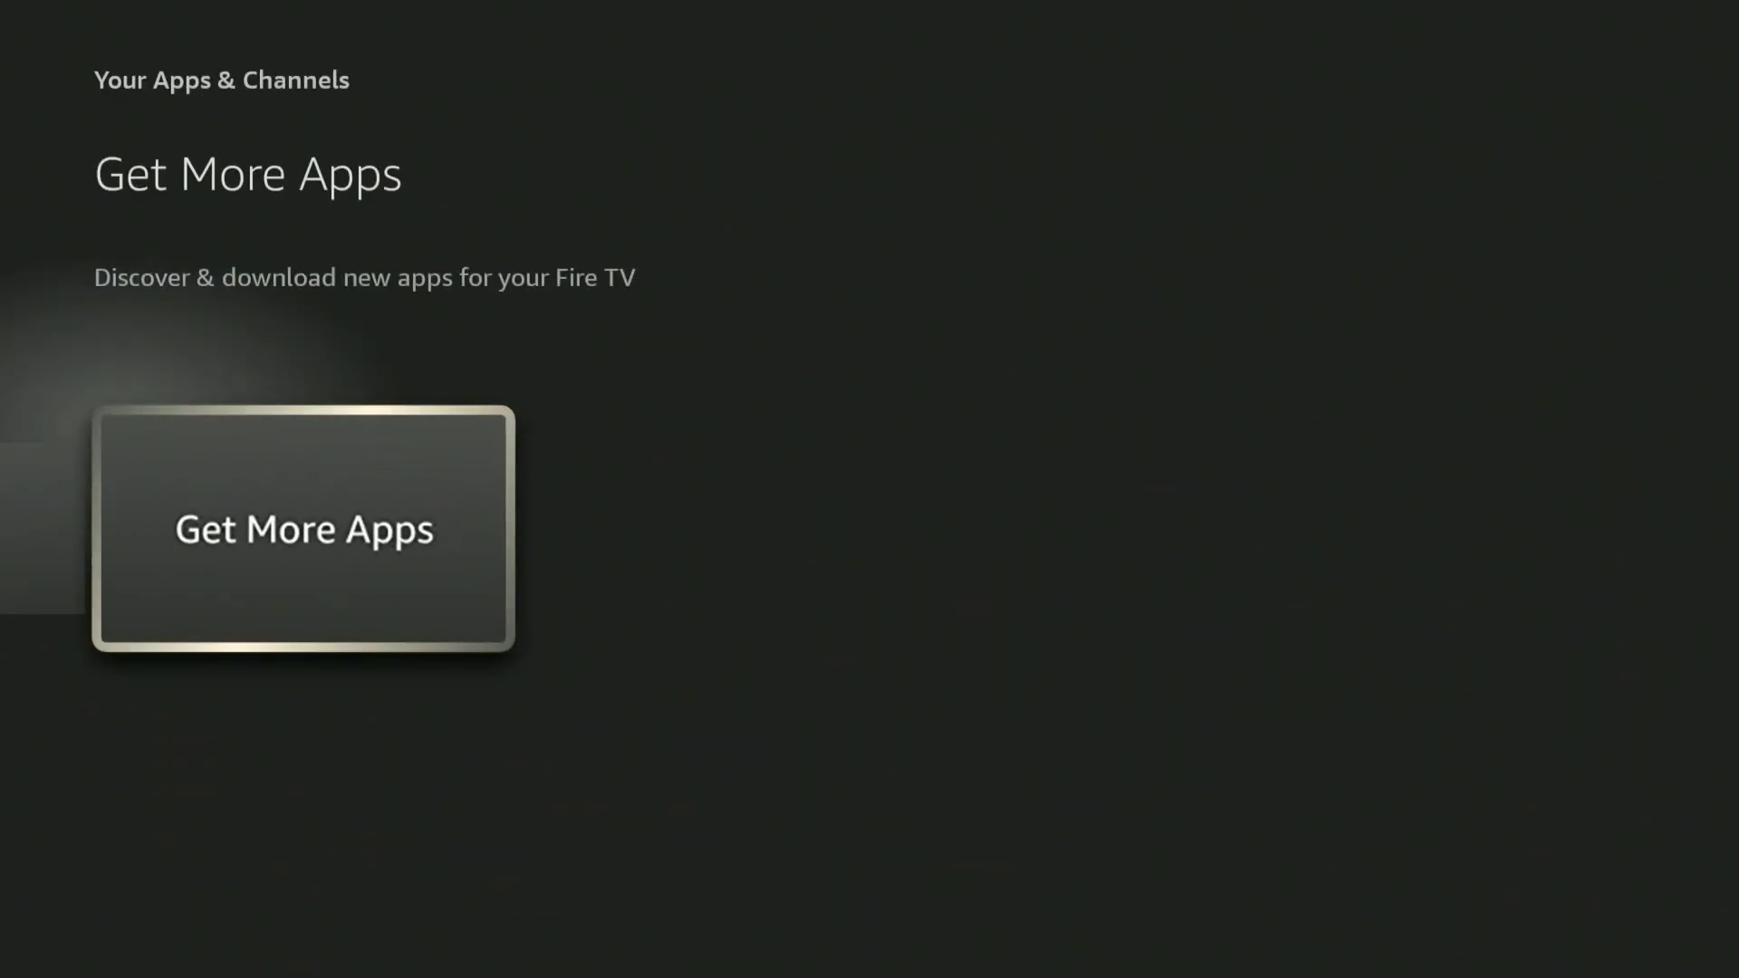
{"action": "key", "text": "Return"}
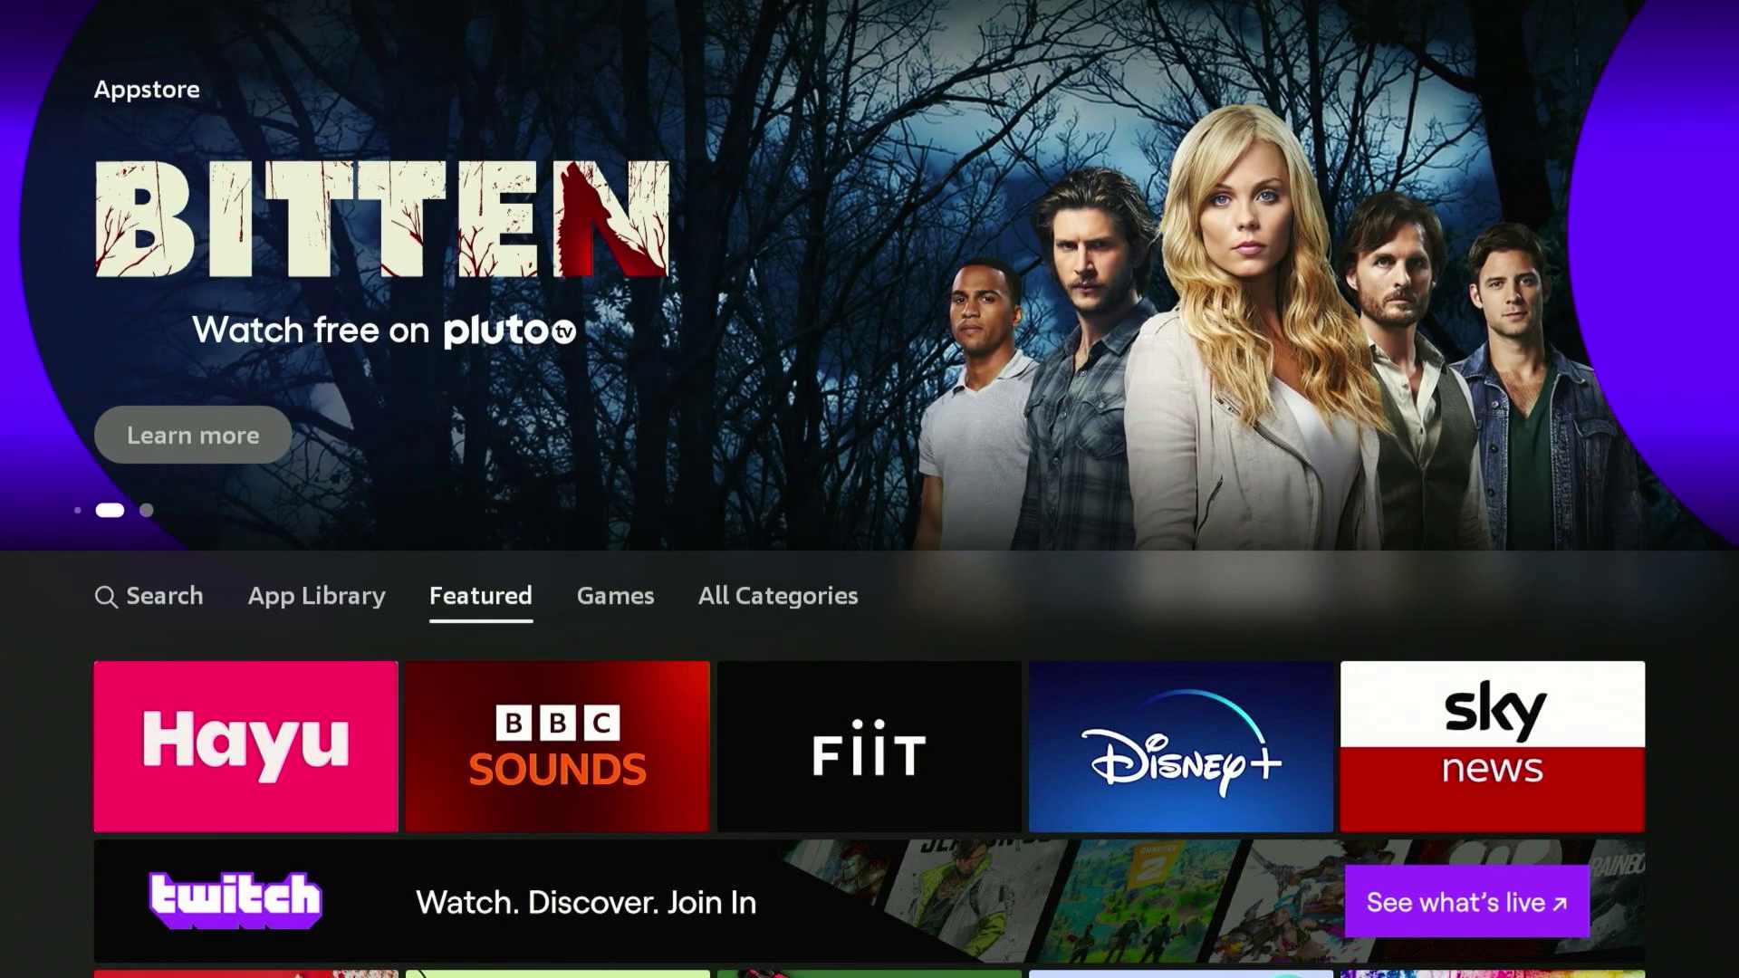
- Search the Appstore for Private Internet Access and open its VPN listing
{"action": "key", "text": "Left"}
{"action": "key", "text": "Left"}
{"action": "key", "text": "Down"}
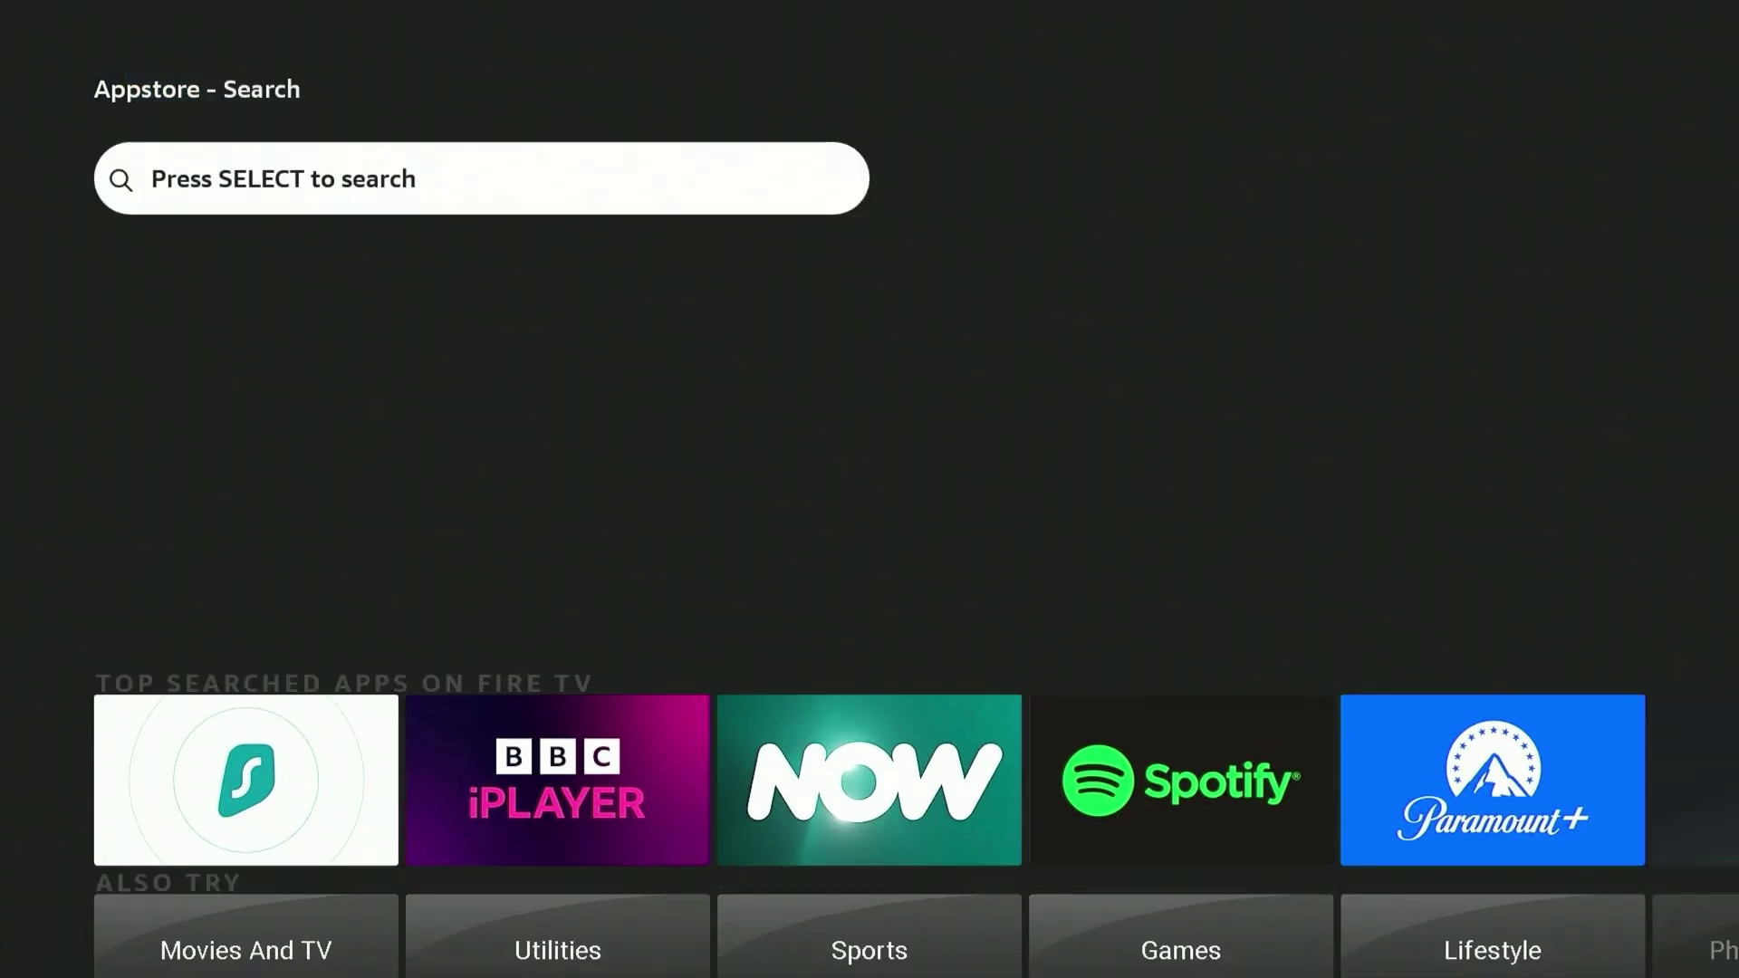
{"action": "key", "text": "Return"}
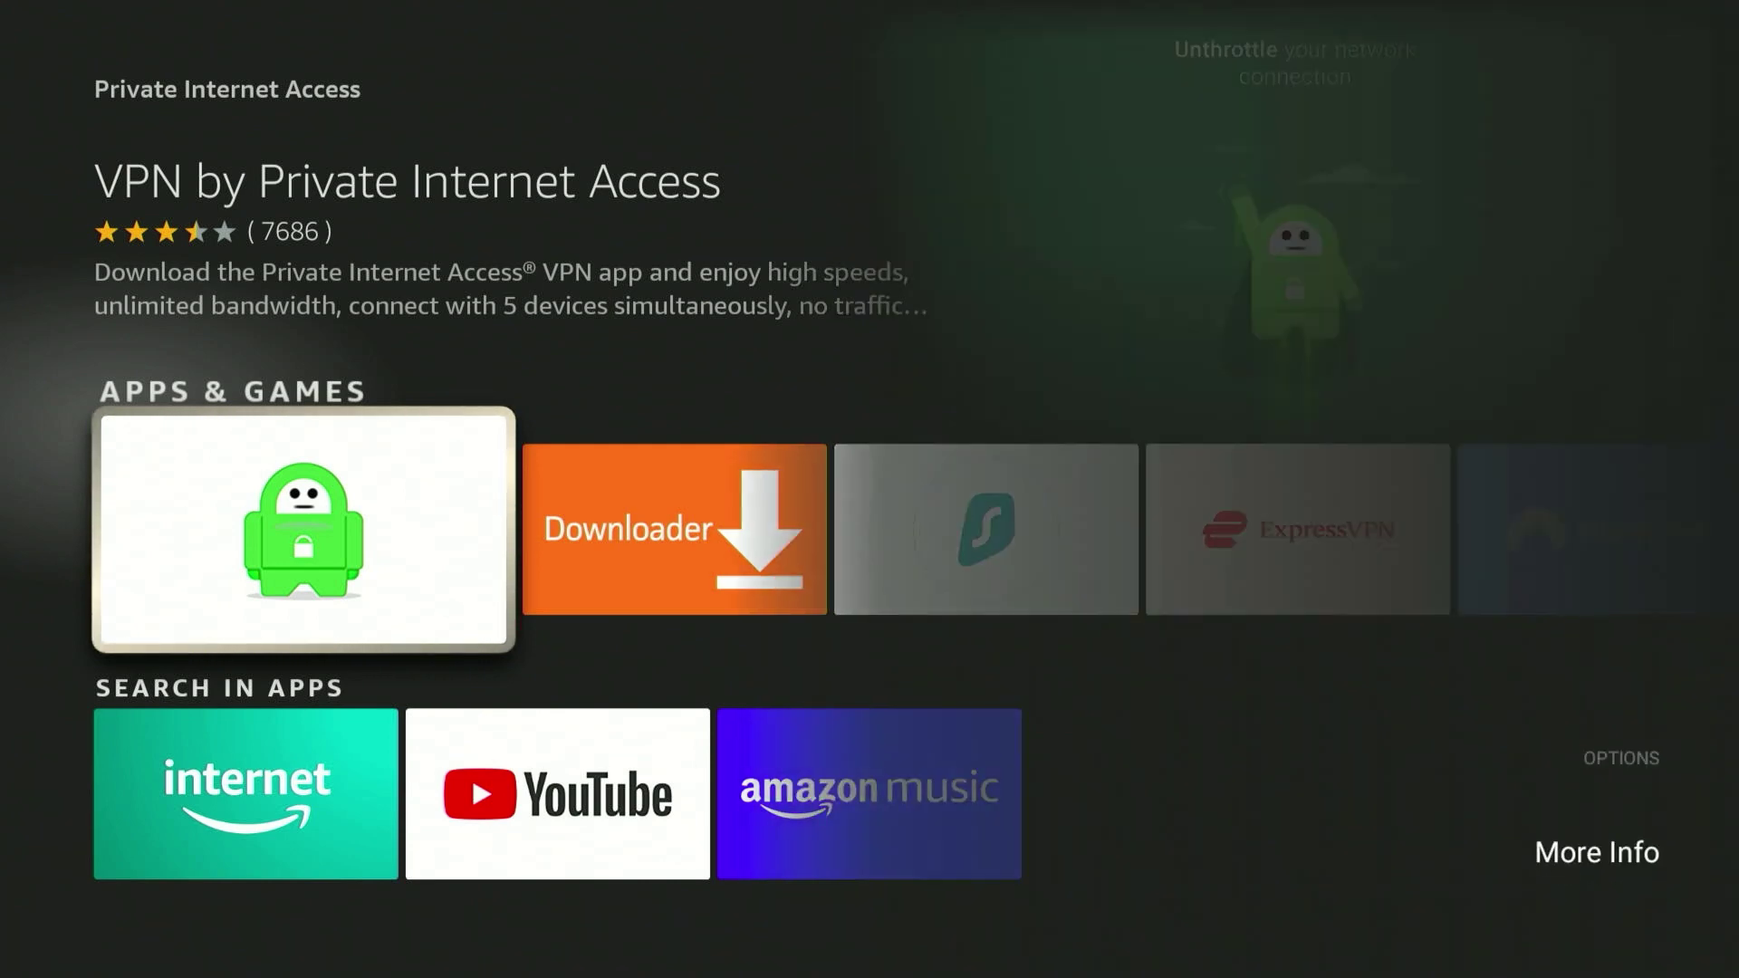
{"action": "key", "text": "Return"}
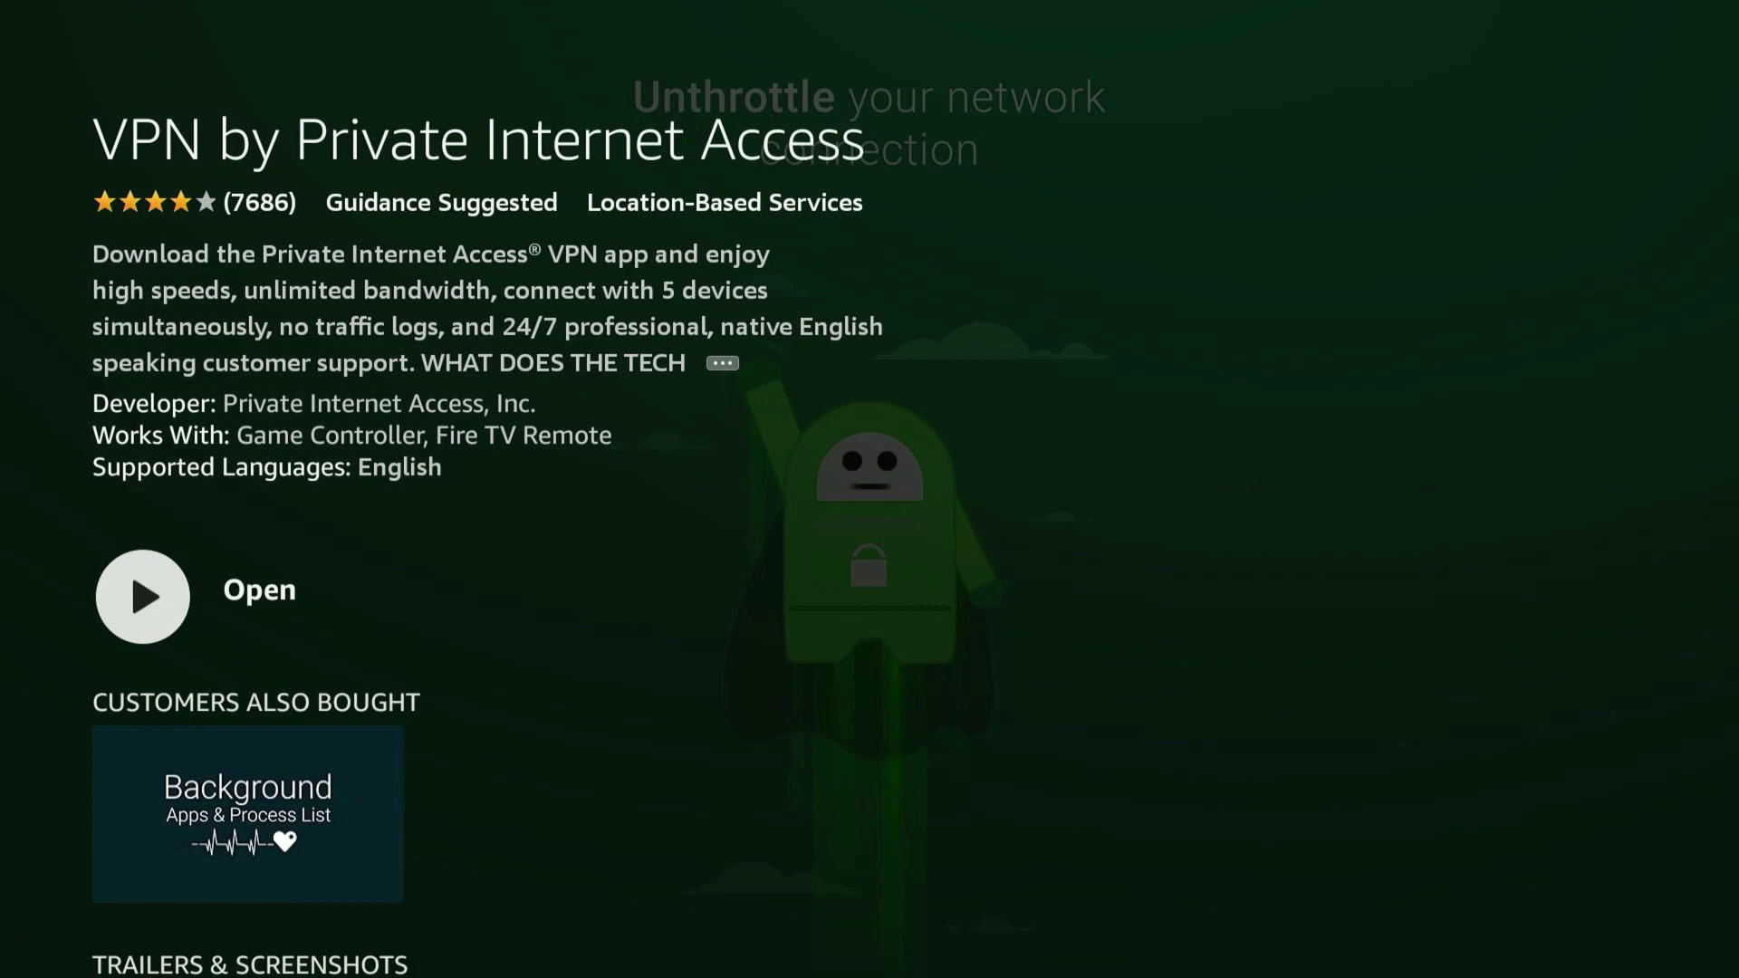
- Launch the PIA app and log in with the account username and password
{"action": "key", "text": "Return"}
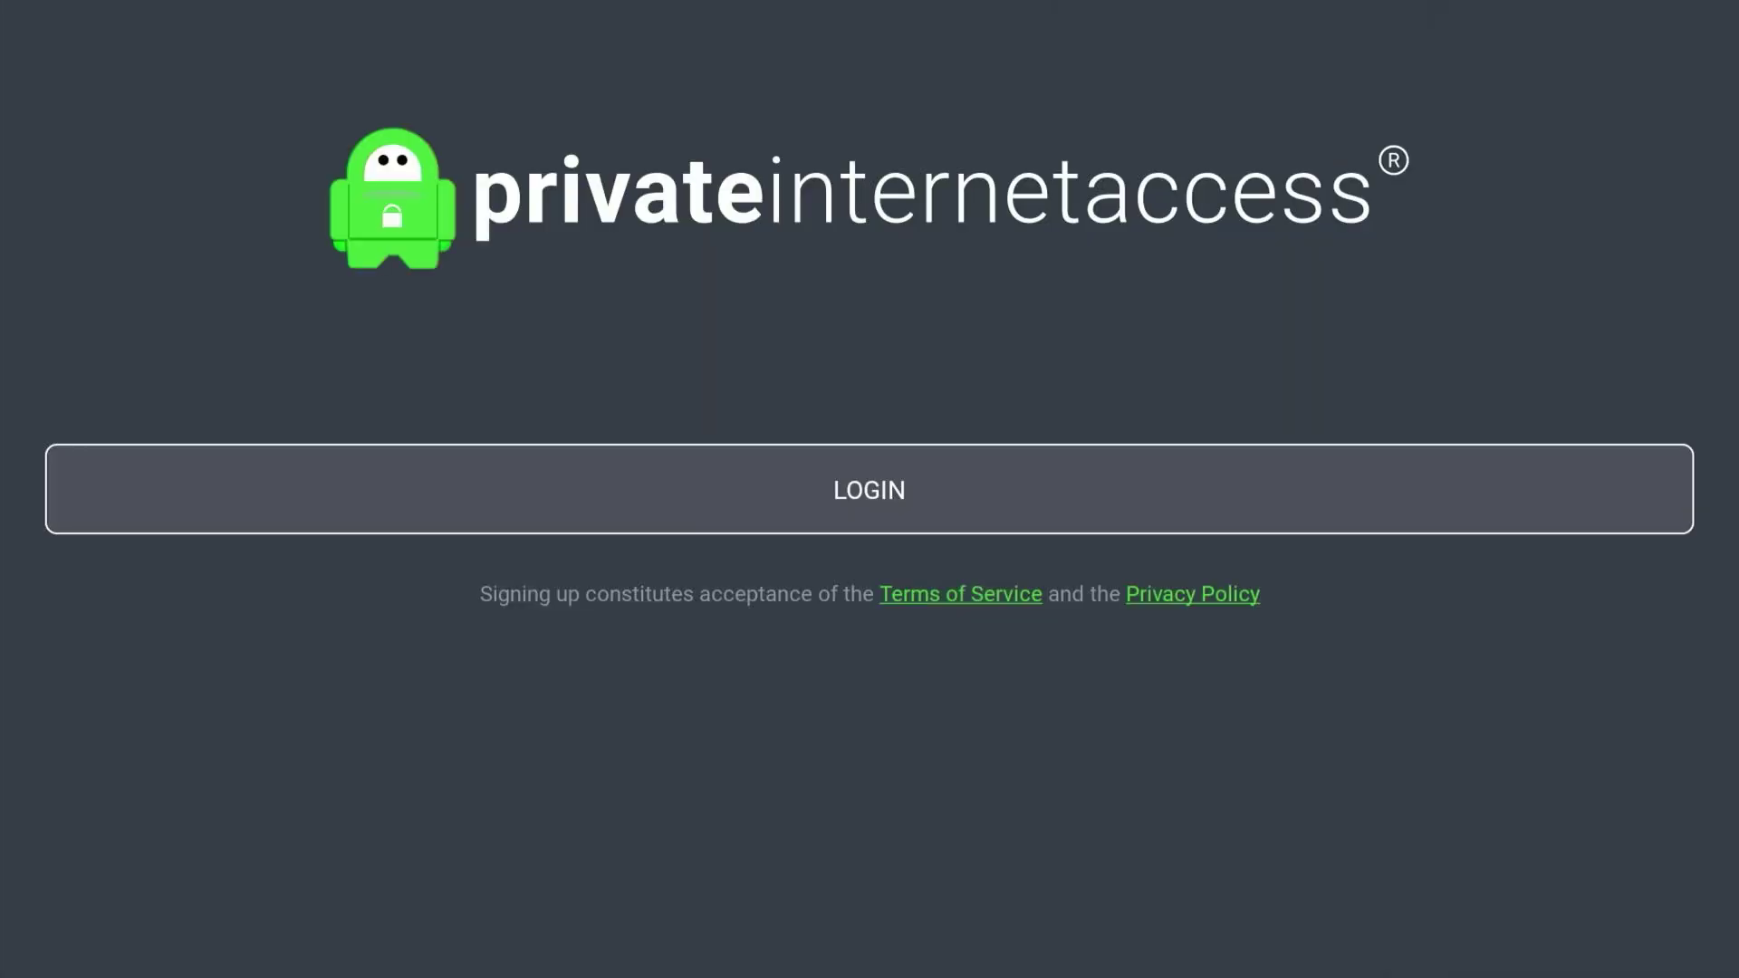
{"action": "key", "text": "Return"}
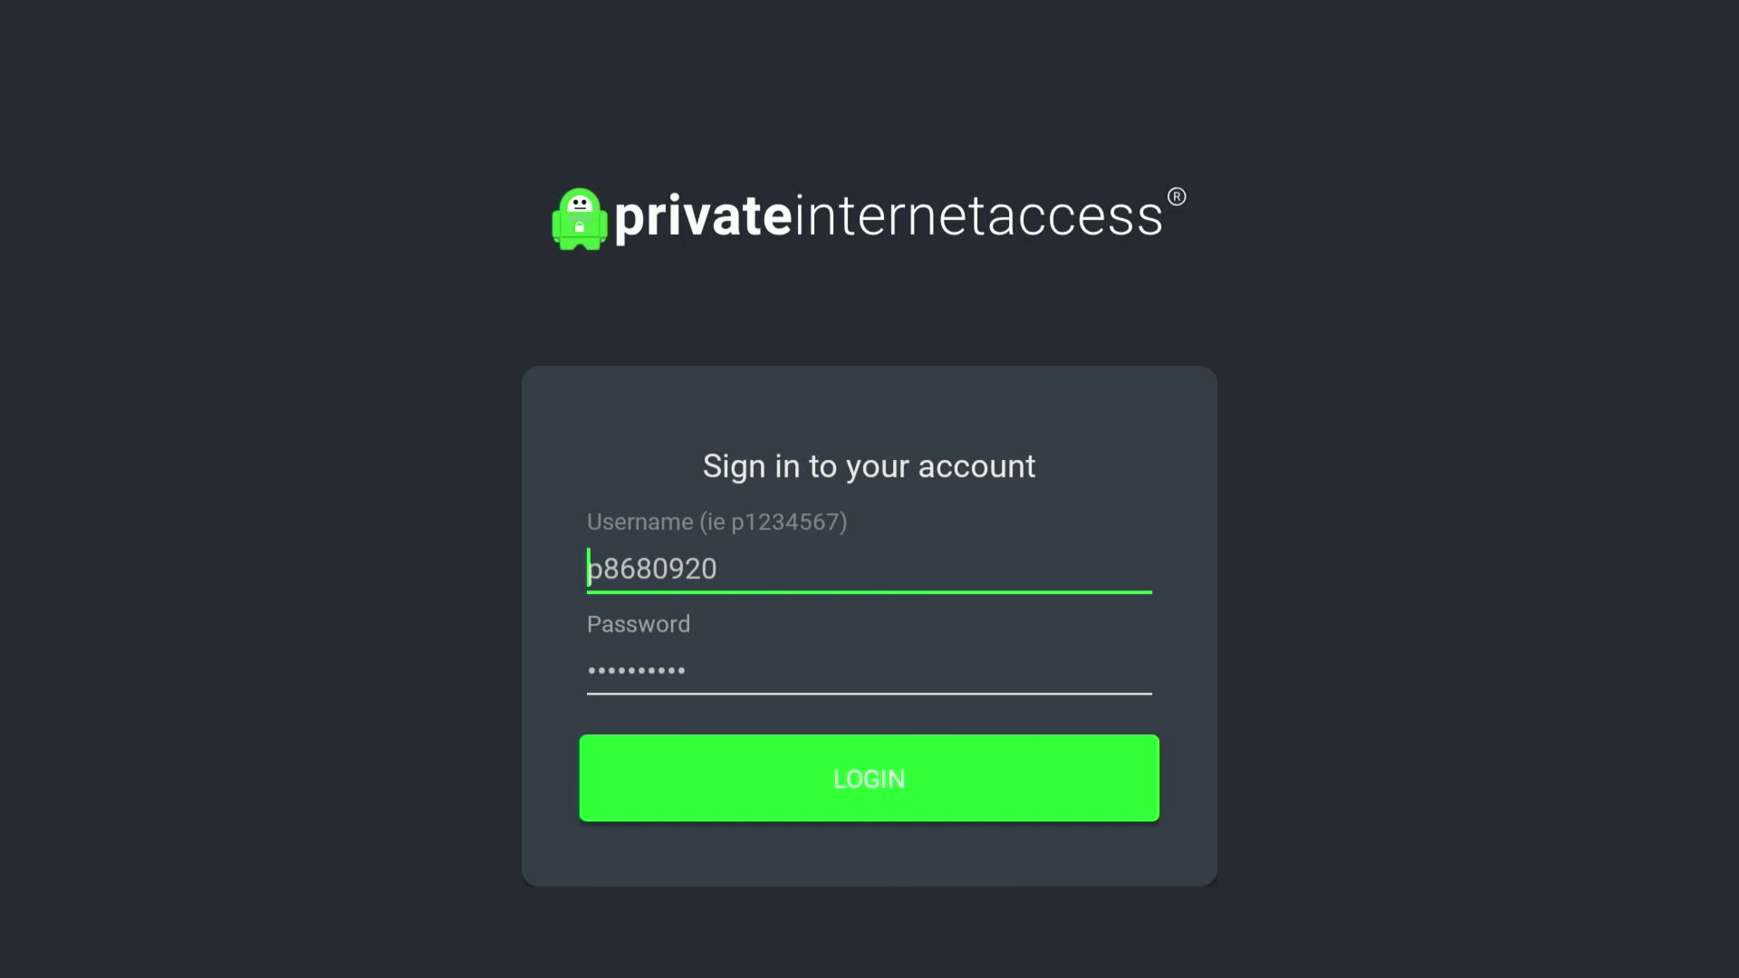
{"action": "left_click", "coordinate": [718, 569]}
{"action": "left_click", "coordinate": [685, 670]}
{"action": "key", "text": "Tab"}
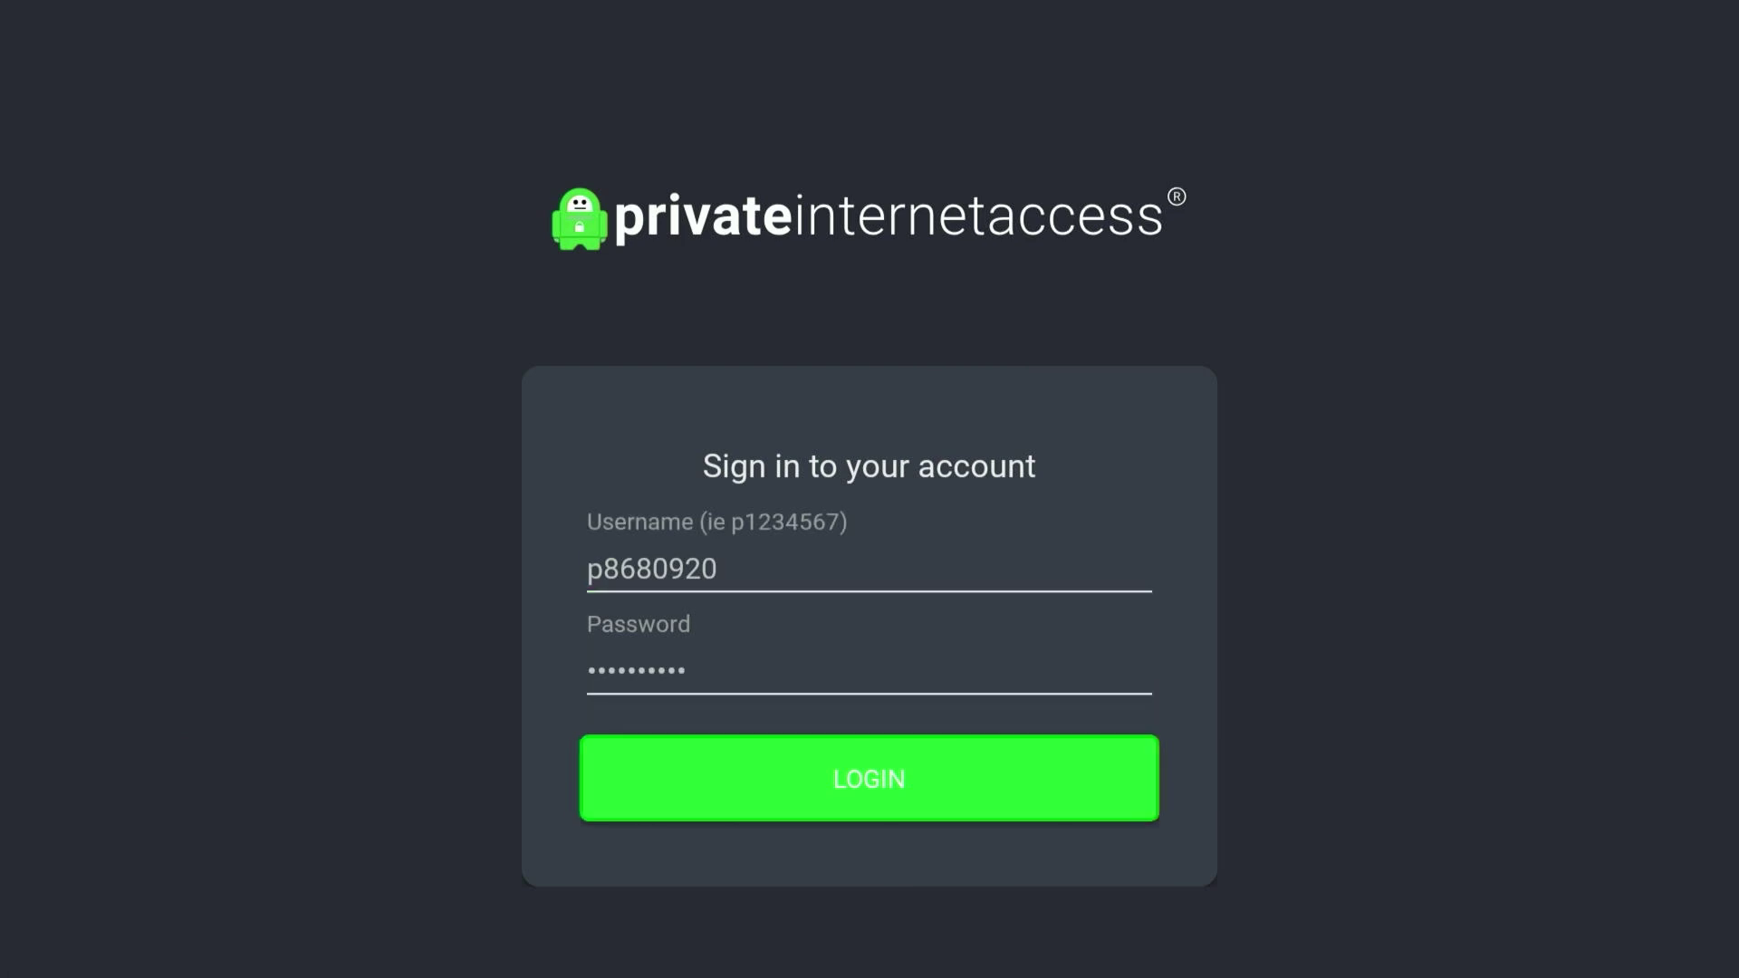
{"action": "key", "text": "Return"}
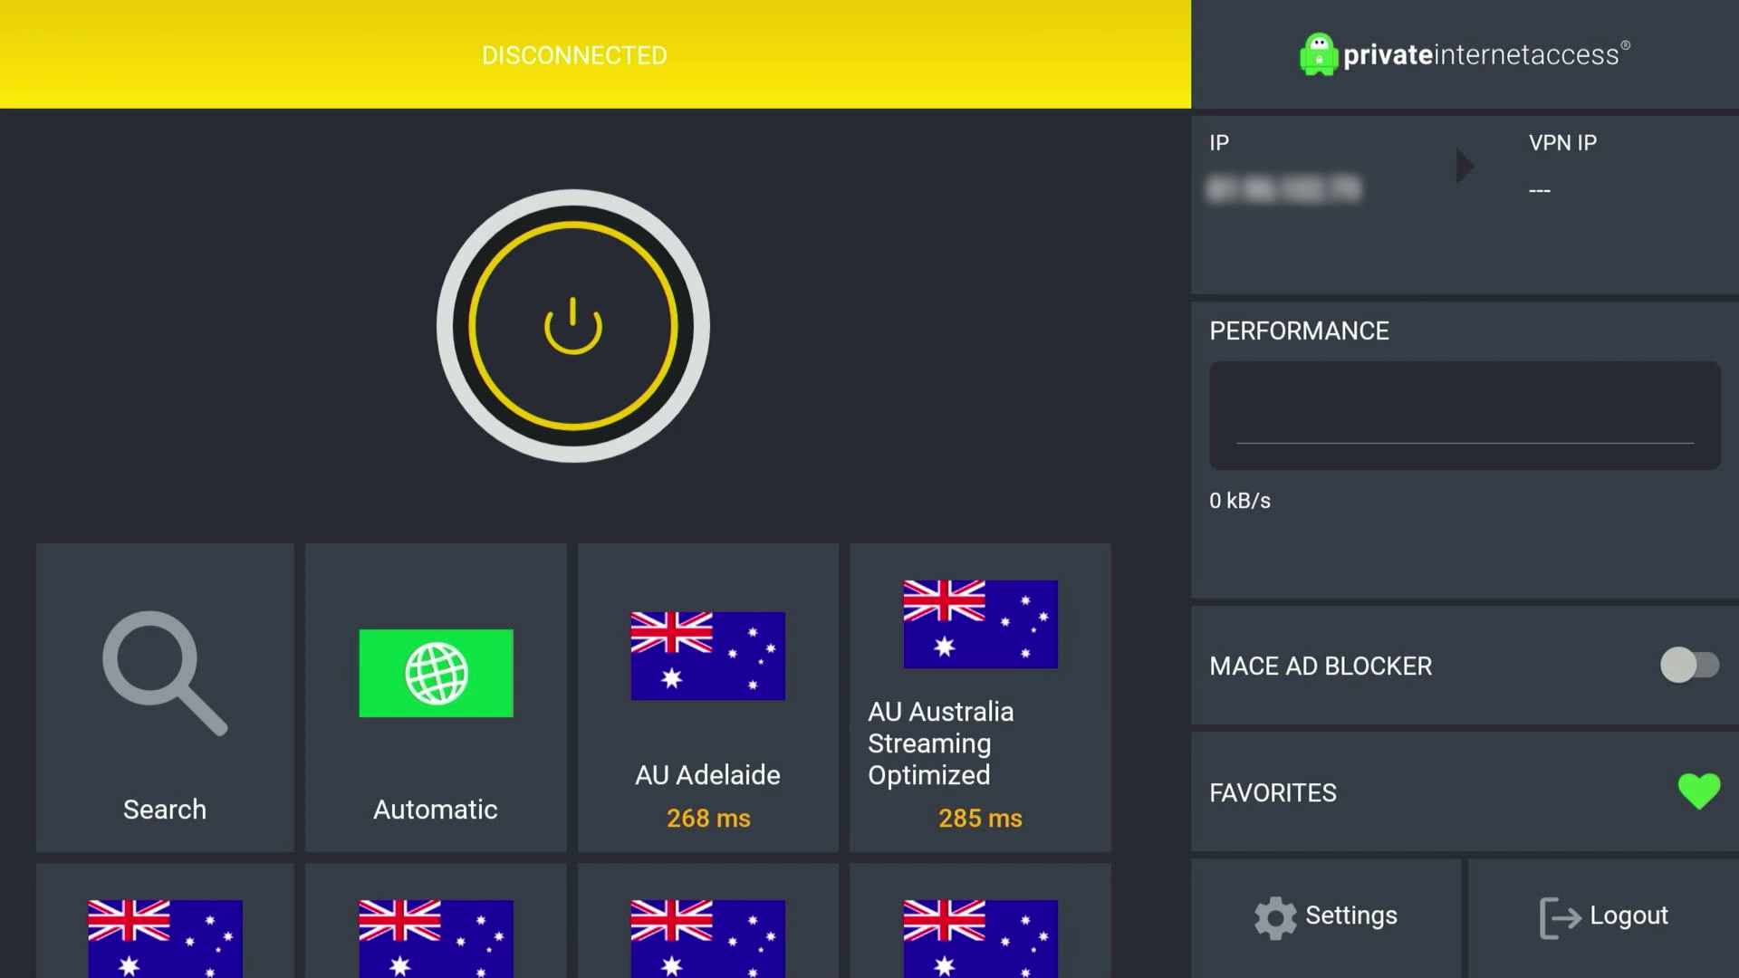
- Scroll the PIA server grid down to US Kentucky and connect the VPN to it
{"action": "key", "text": "Down"}
{"action": "key", "text": "Down"}
{"action": "key", "text": "Down"}
{"action": "key", "text": "Down"}
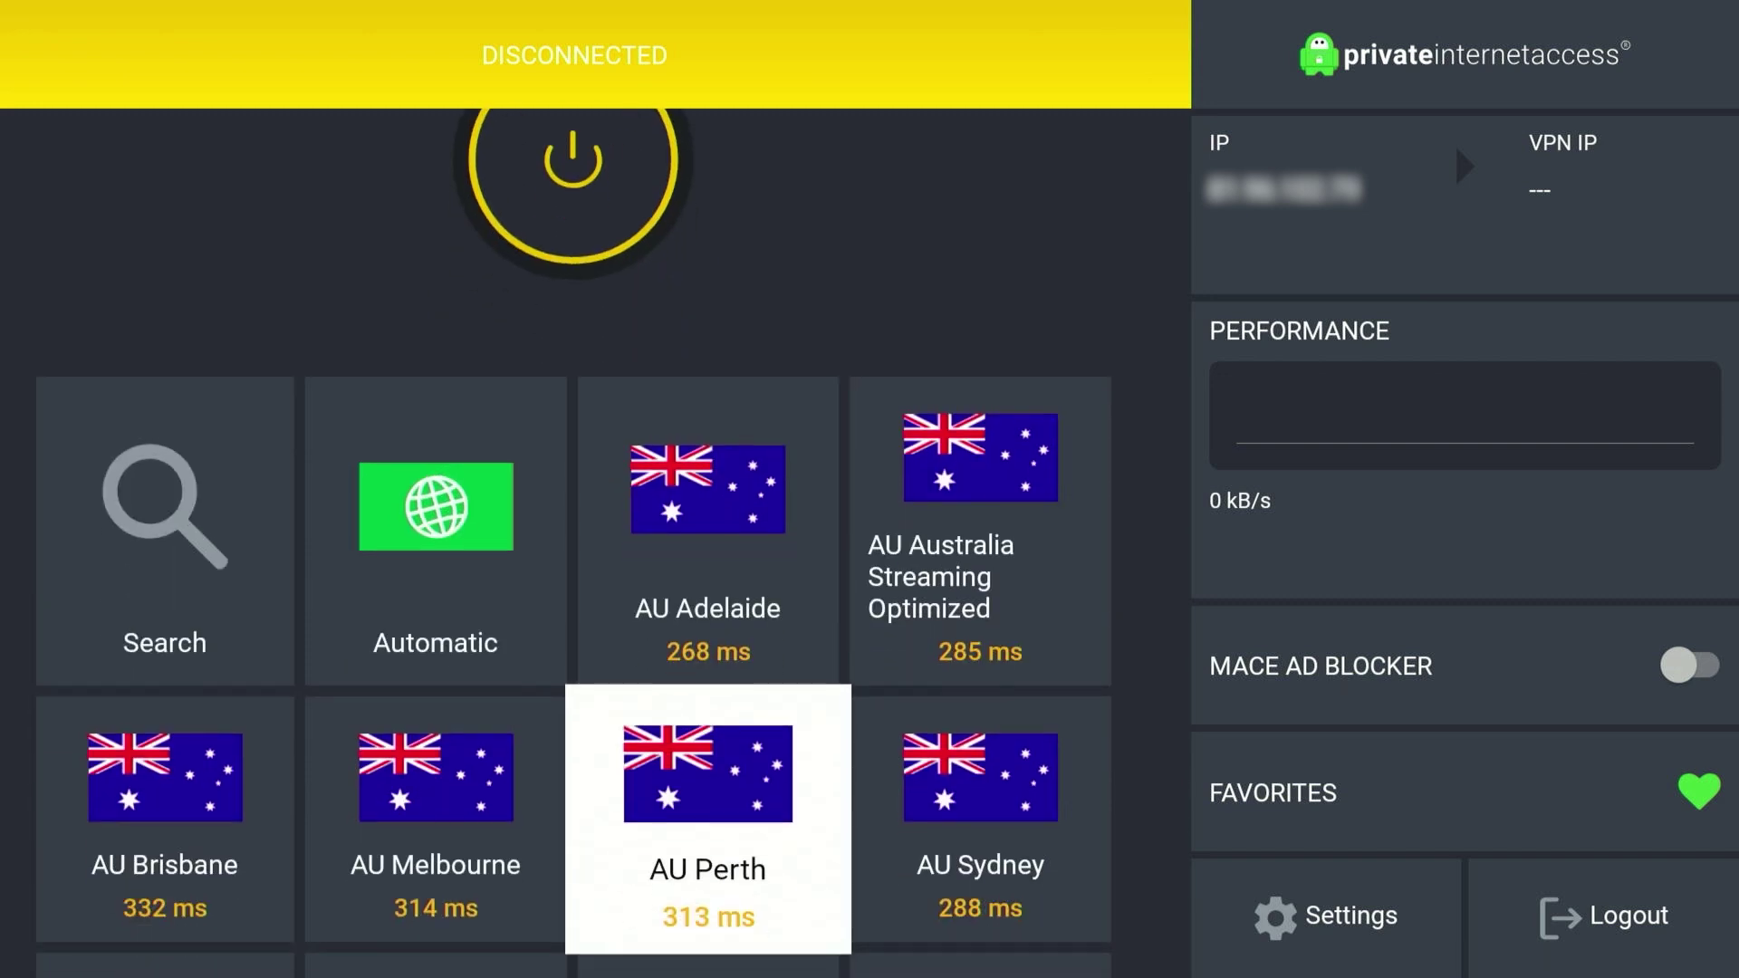
{"action": "key", "text": "Down"}
{"action": "key", "text": "Down"}
{"action": "key", "text": "Down"}
{"action": "key", "text": "Down"}
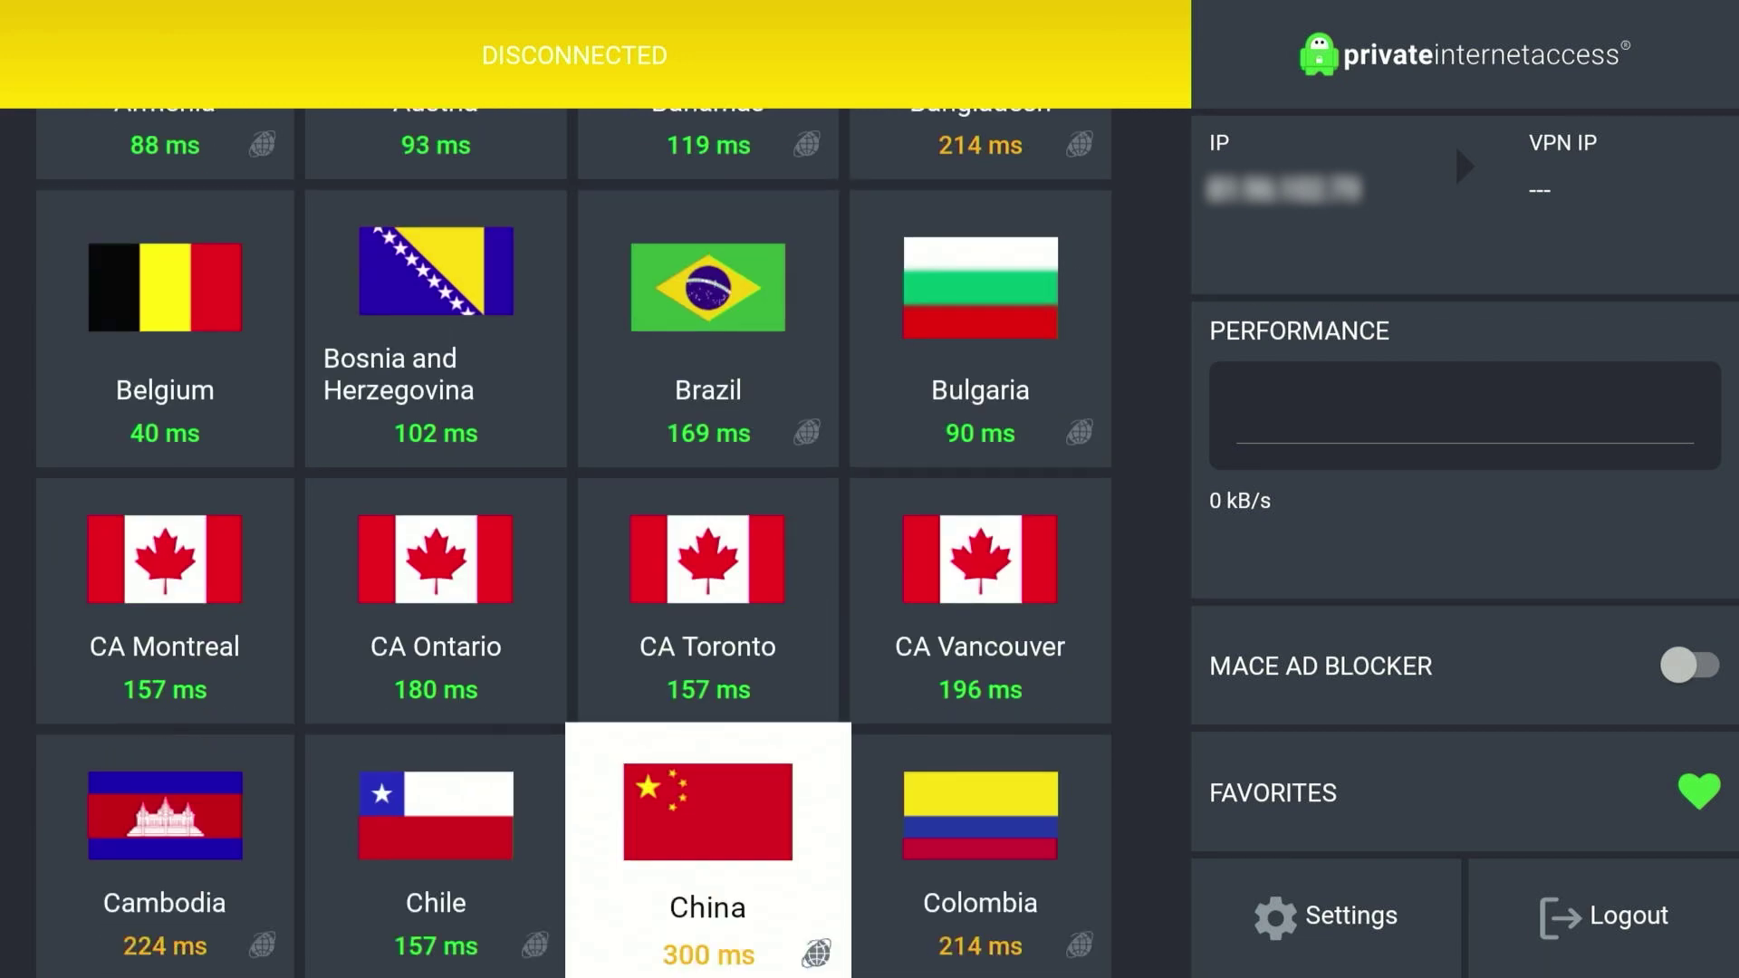
{"action": "key", "text": "Left"}
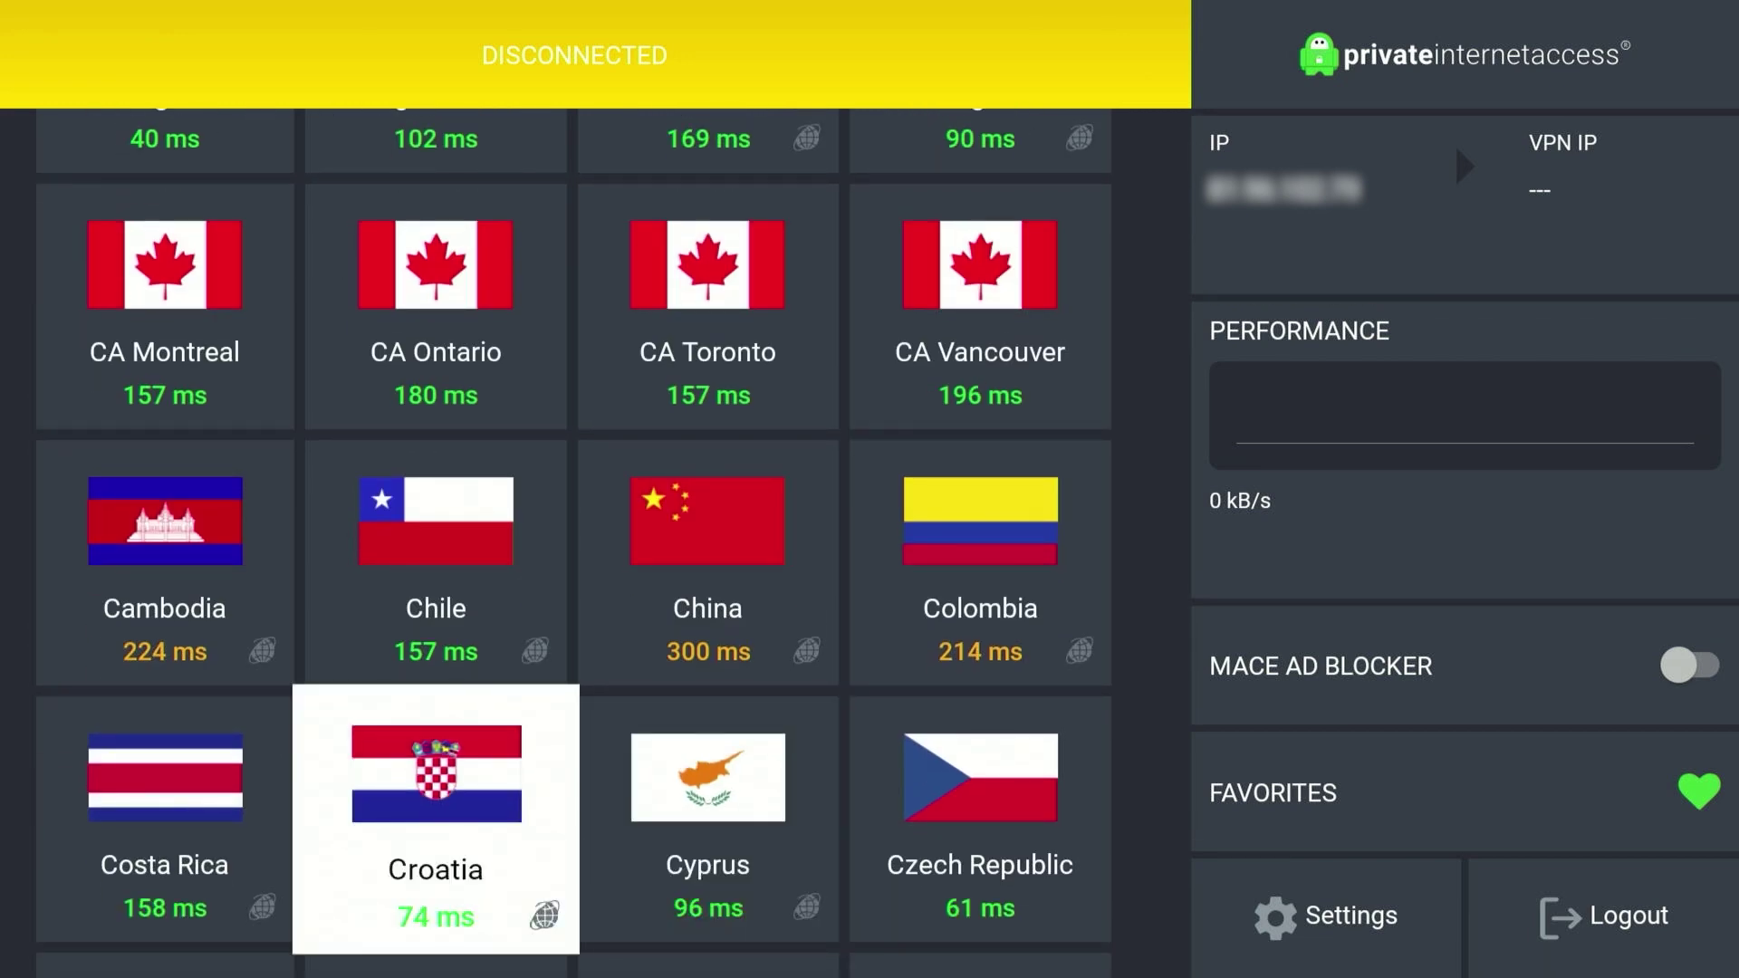
{"action": "key", "text": "Down"}
{"action": "key", "text": "Down"}
{"action": "key", "text": "Down"}
{"action": "key", "text": "Down"}
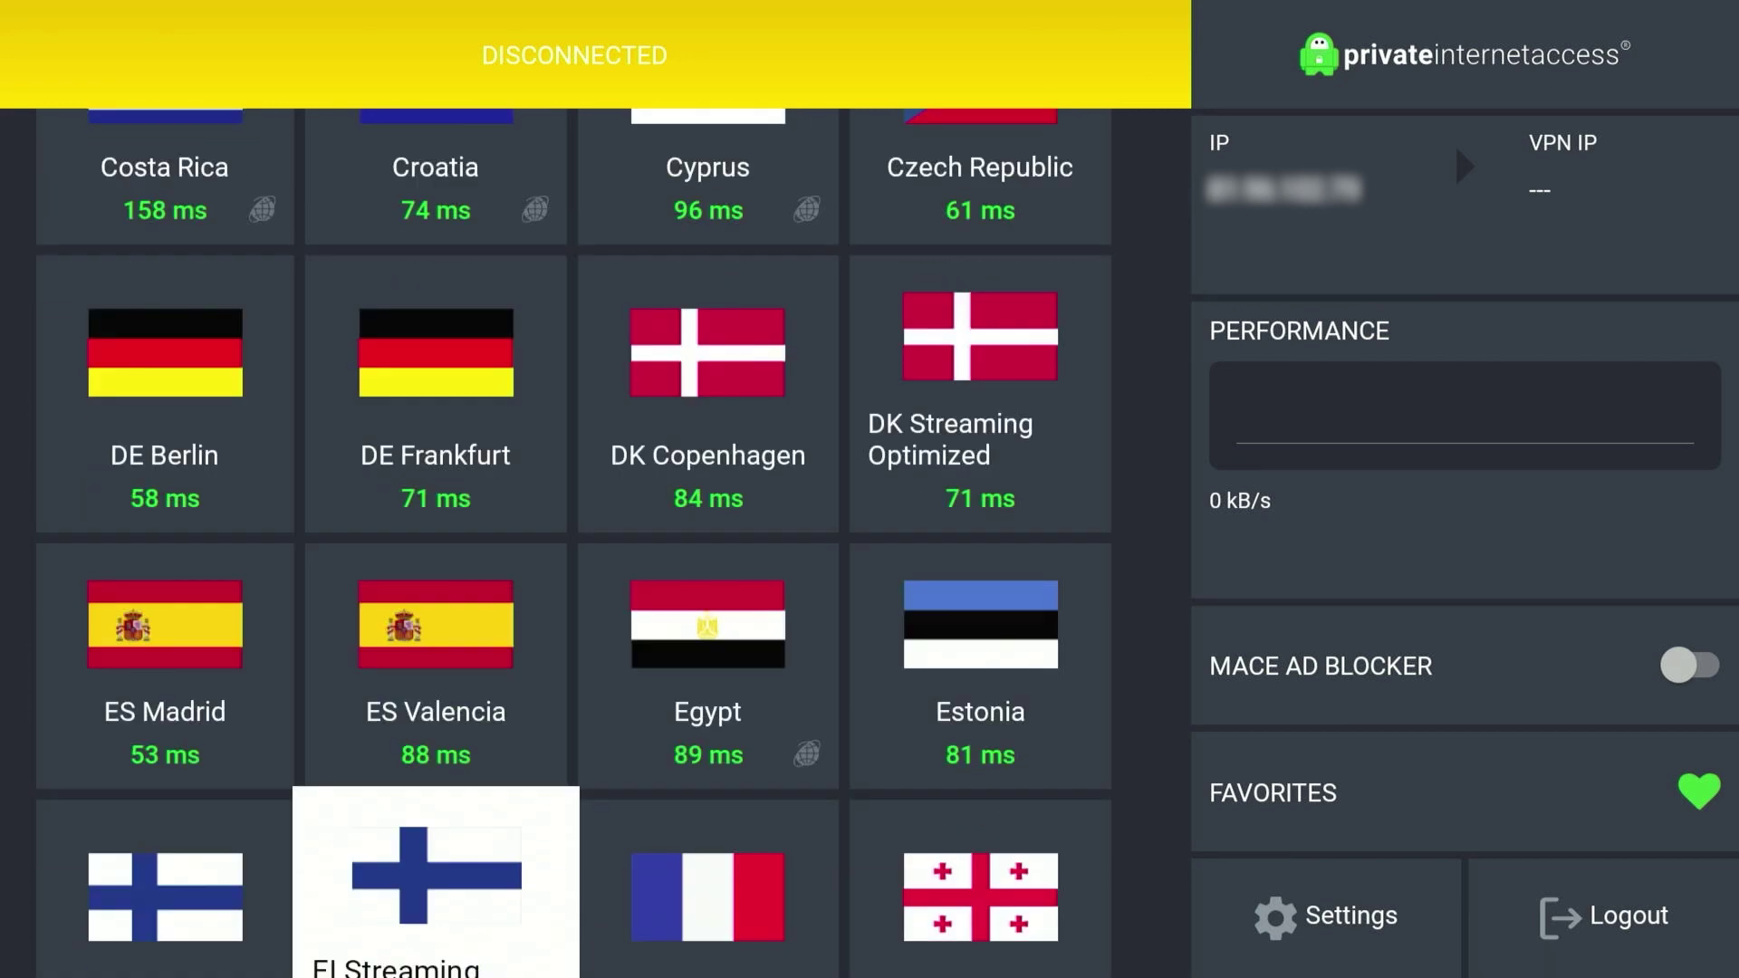
{"action": "key", "text": "Down"}
{"action": "key", "text": "Down"}
{"action": "key", "text": "Down"}
{"action": "key", "text": "Down"}
{"action": "key", "text": "Down"}
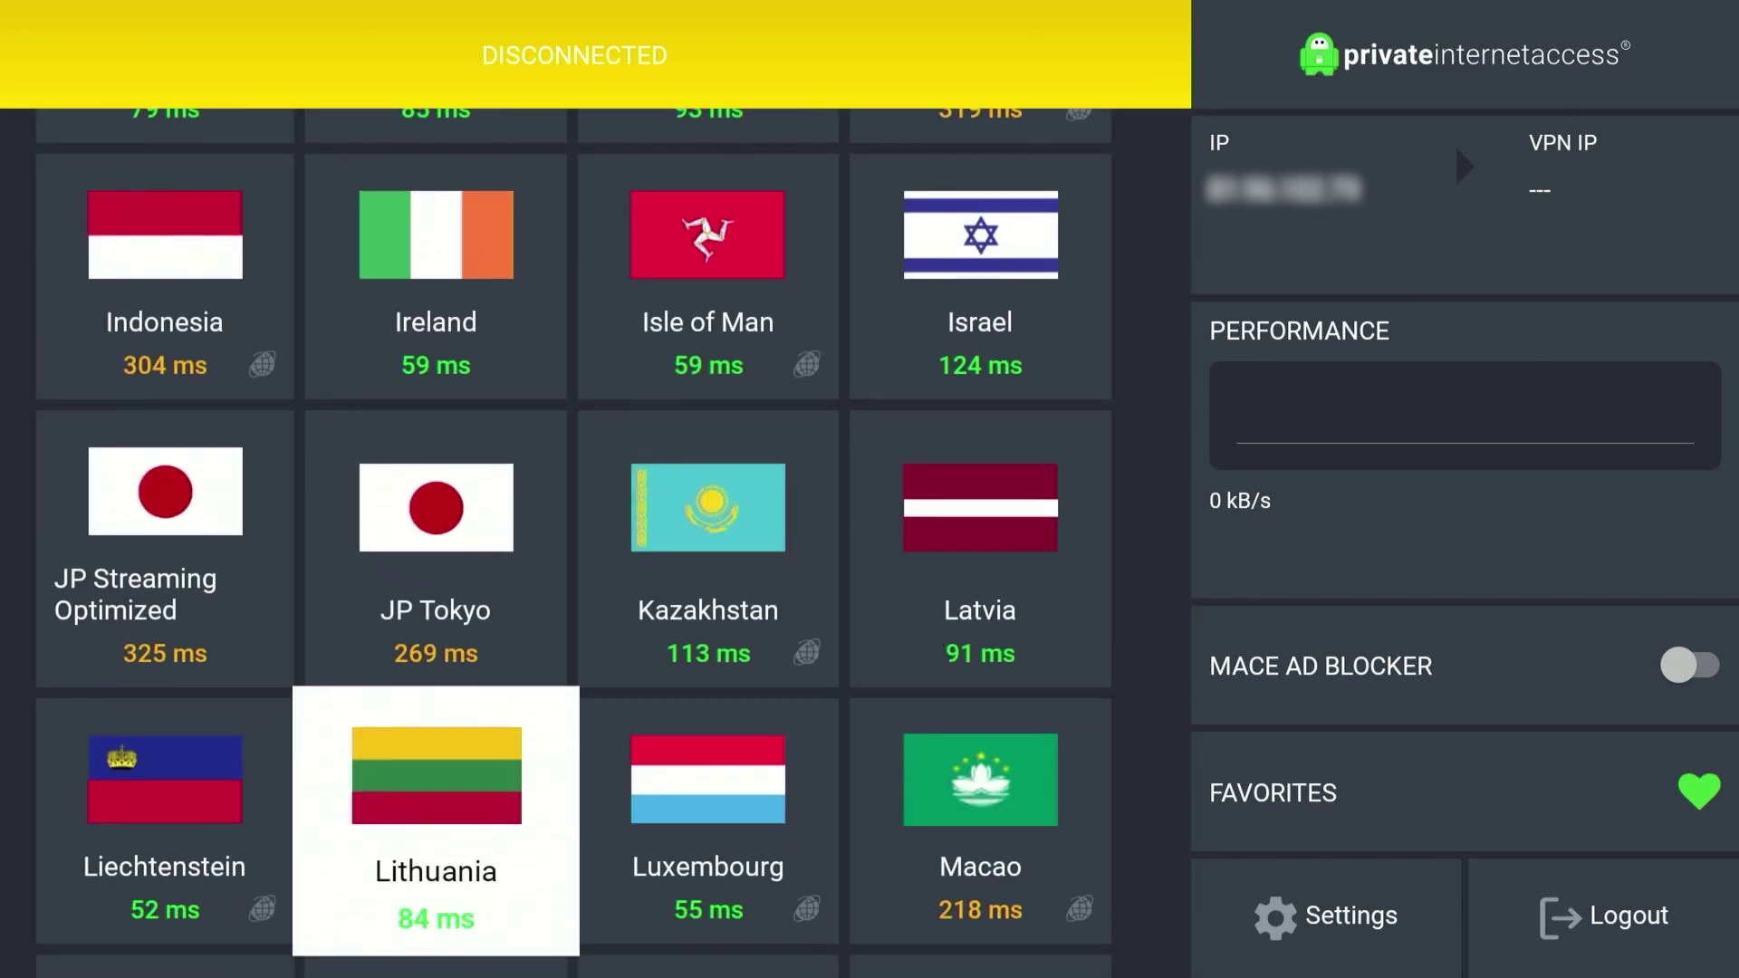
{"action": "key", "text": "Down"}
{"action": "key", "text": "Down"}
{"action": "key", "text": "Down"}
{"action": "key", "text": "Down"}
{"action": "key", "text": "Down"}
{"action": "key", "text": "Down"}
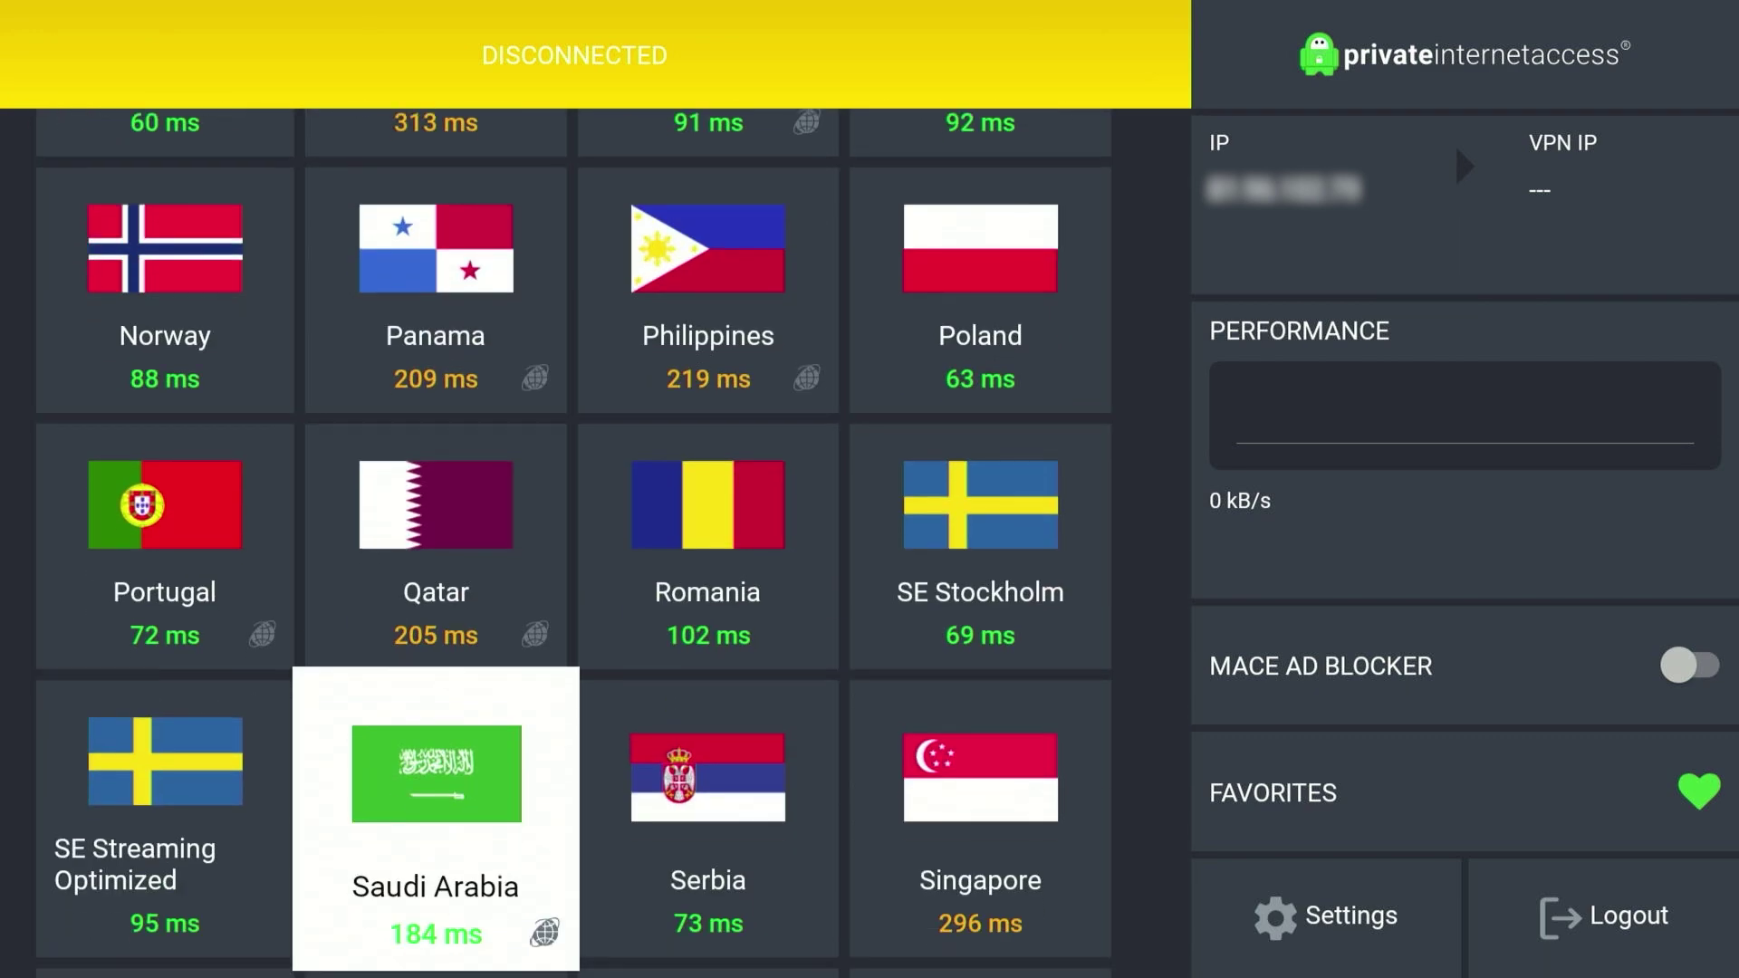
{"action": "key", "text": "Right"}
{"action": "key", "text": "Right"}
{"action": "key", "text": "Down"}
{"action": "key", "text": "Left"}
{"action": "key", "text": "Left"}
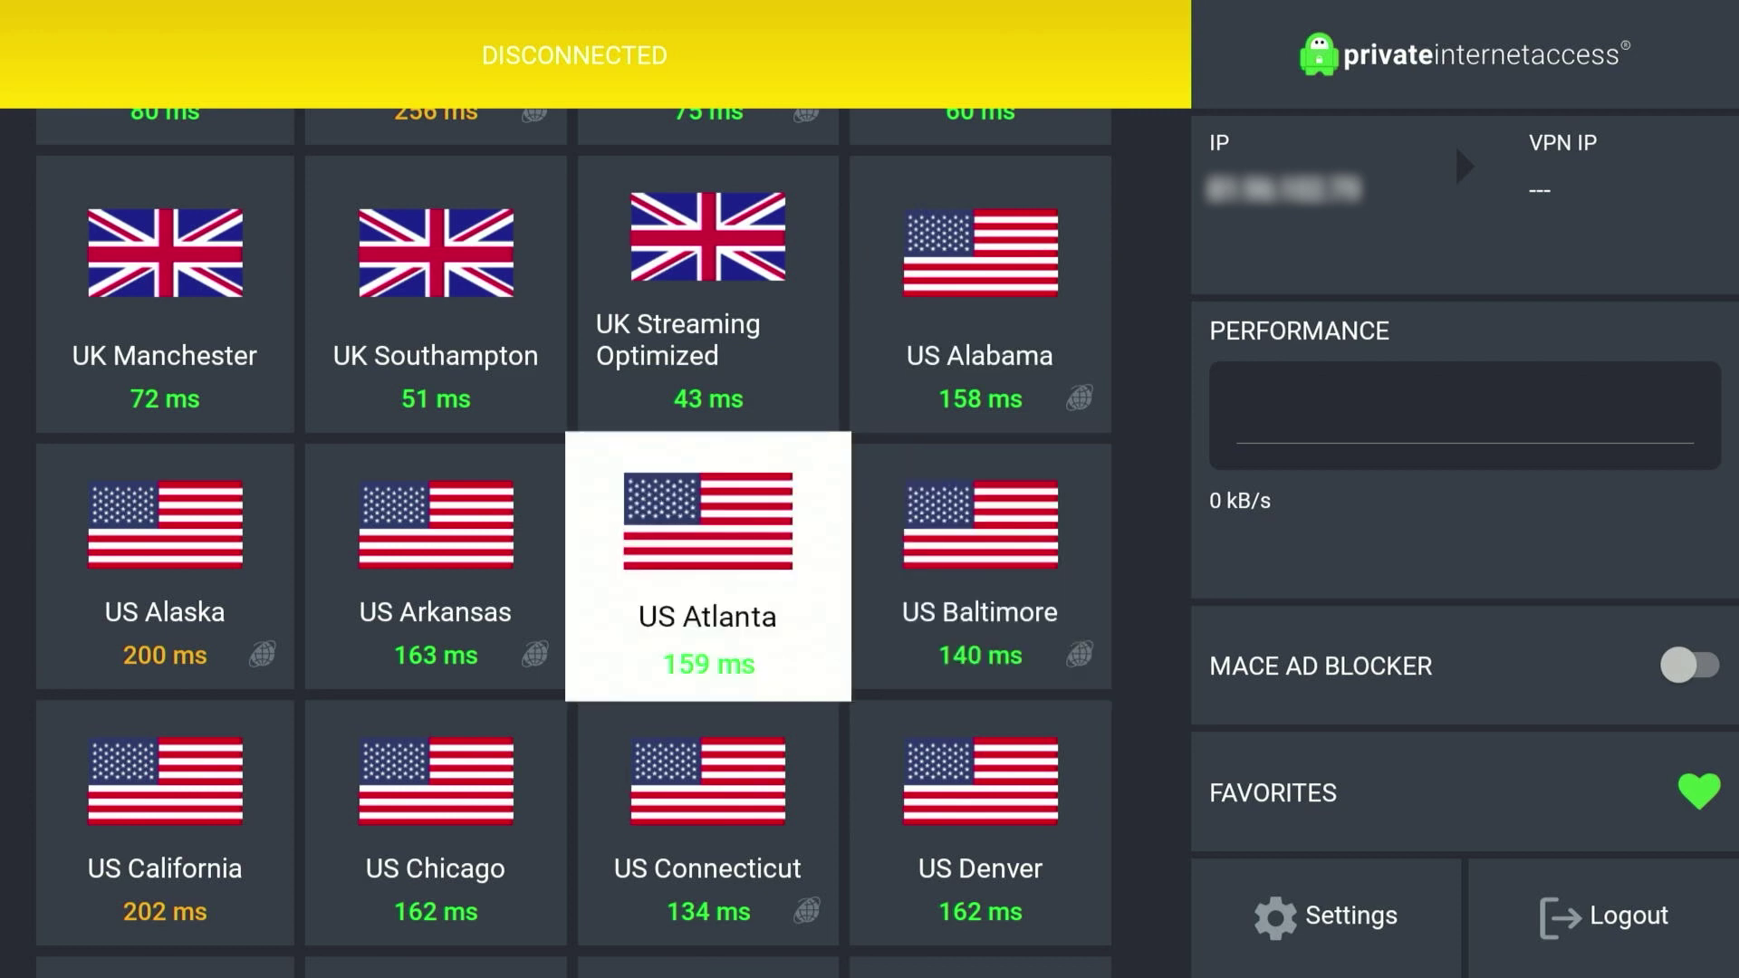
{"action": "key", "text": "Down"}
{"action": "key", "text": "Down"}
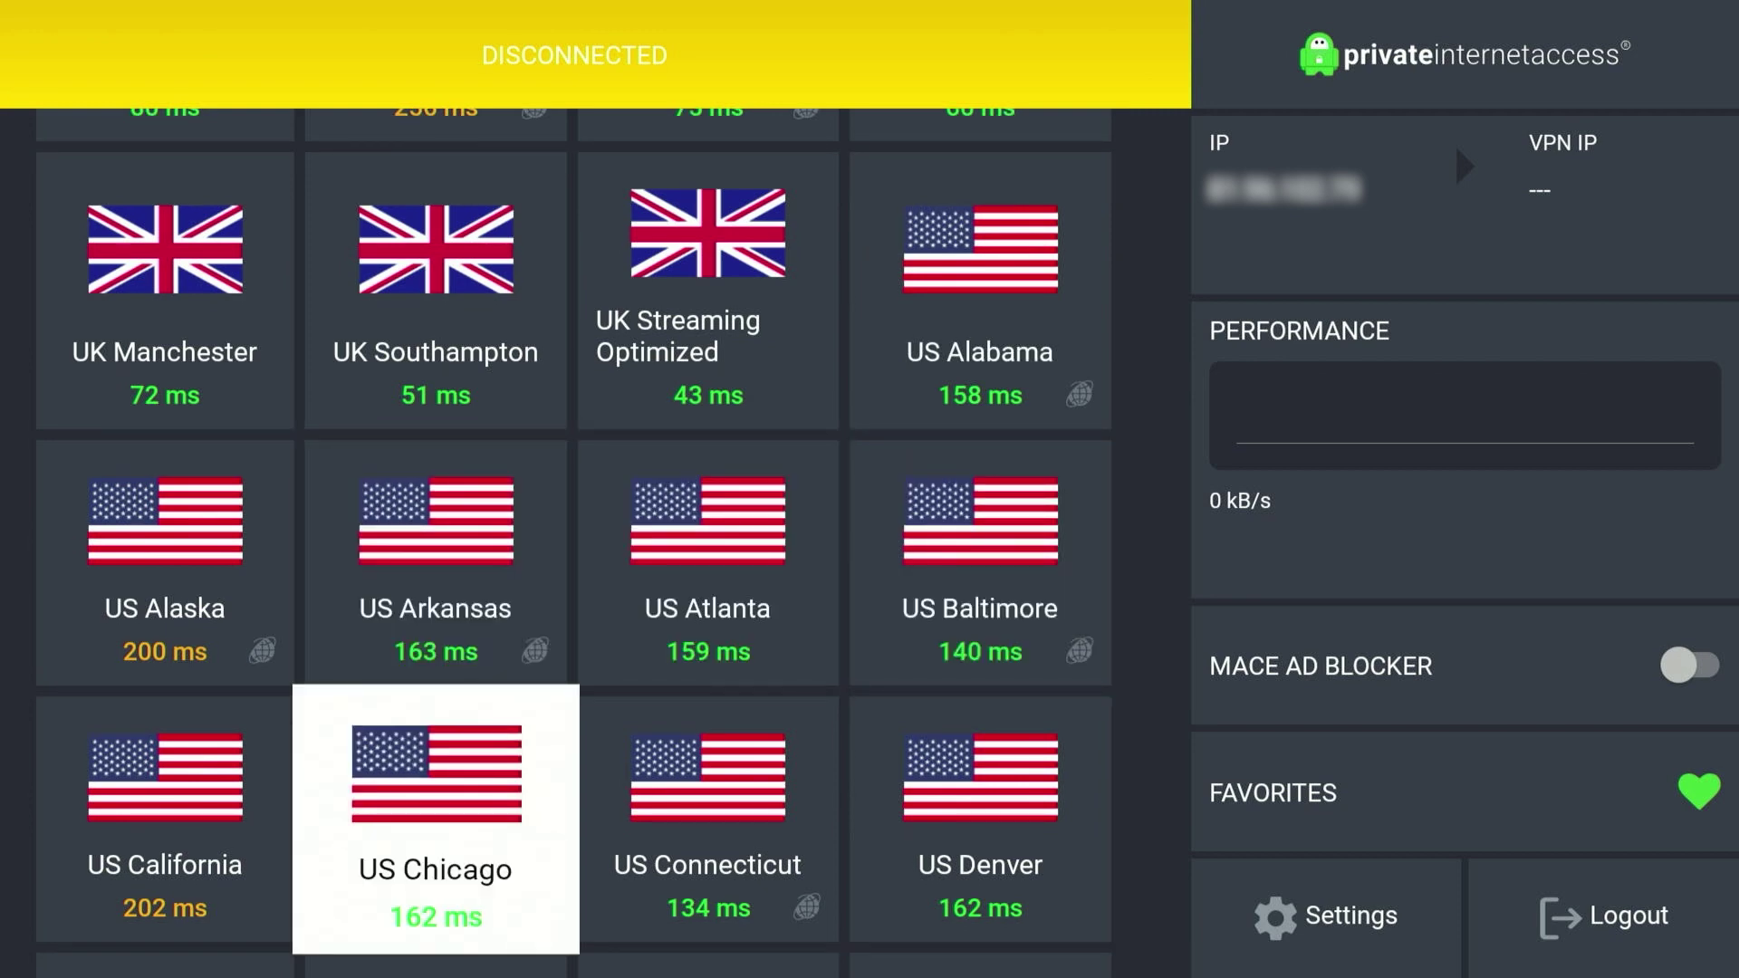
{"action": "key", "text": "Down"}
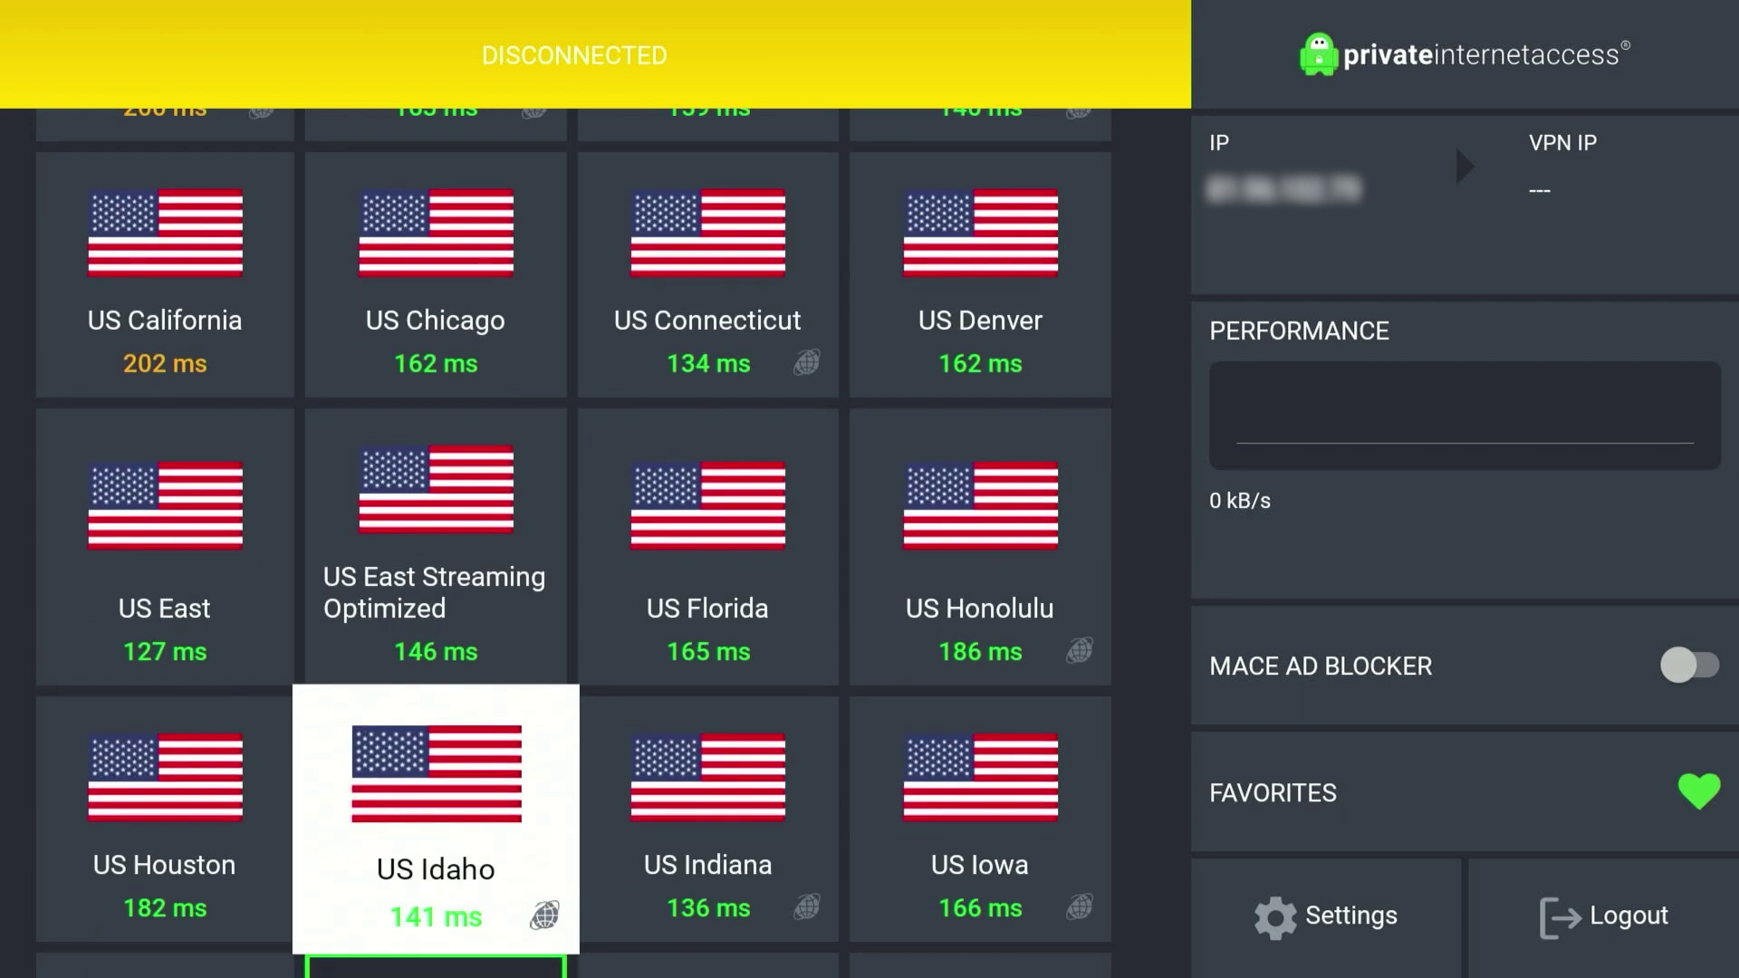
{"action": "key", "text": "Down"}
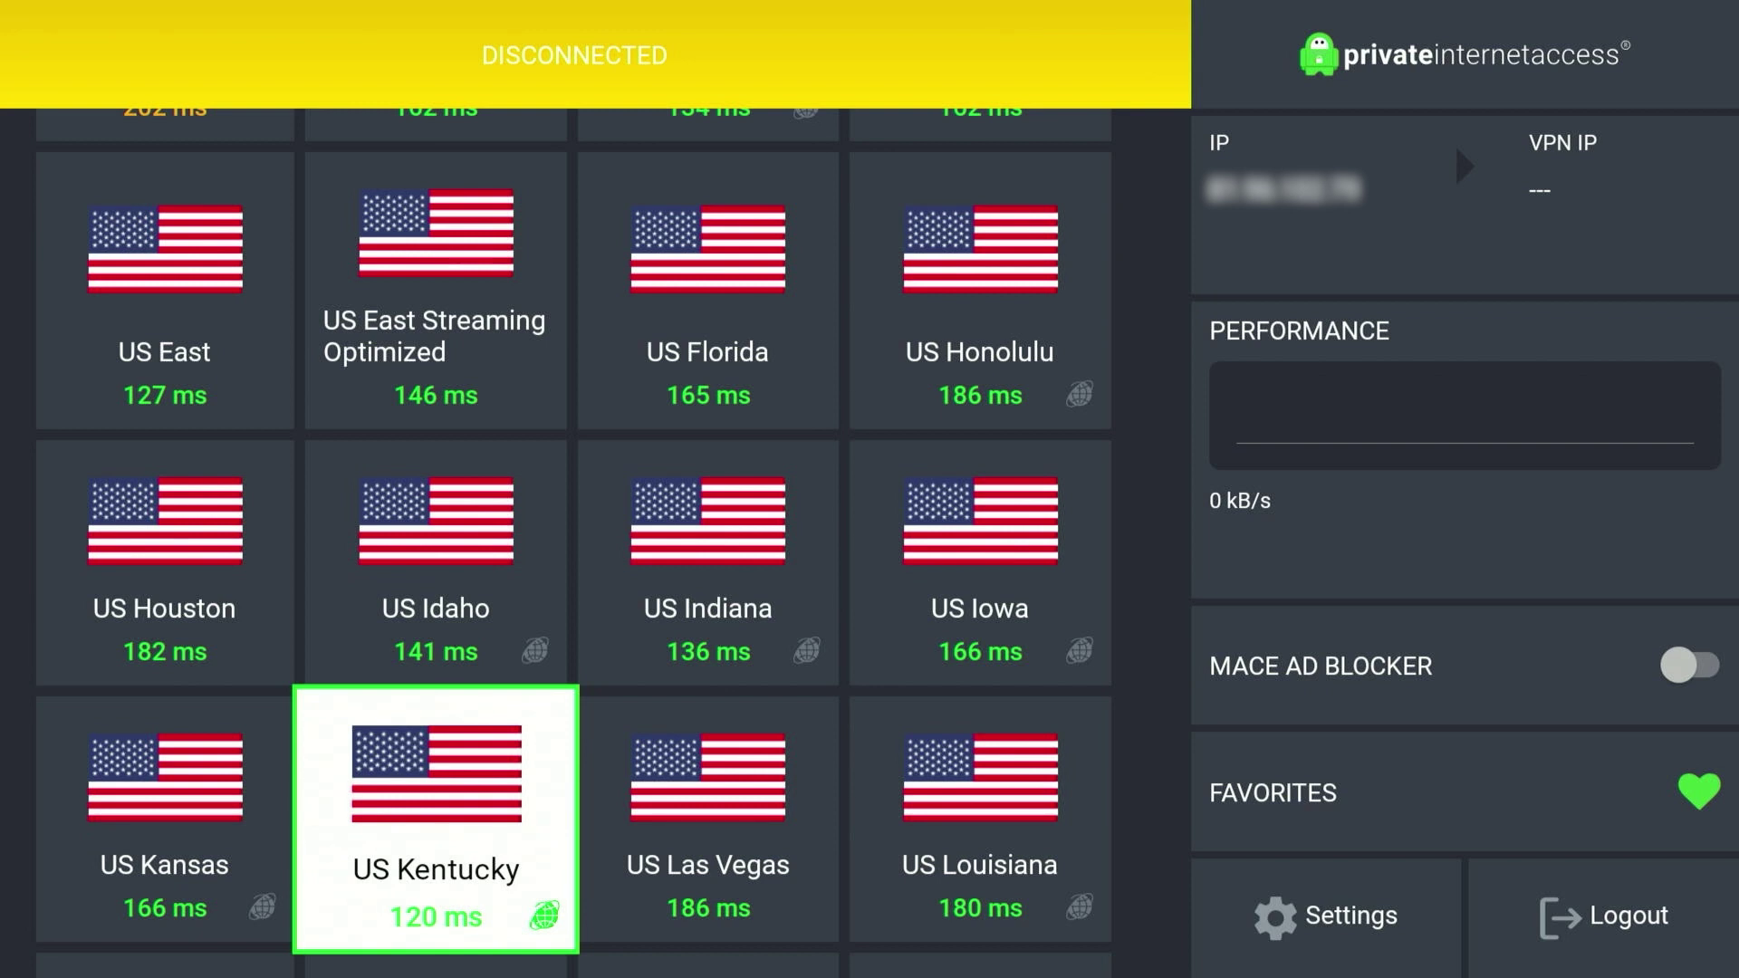
{"action": "key", "text": "Return"}
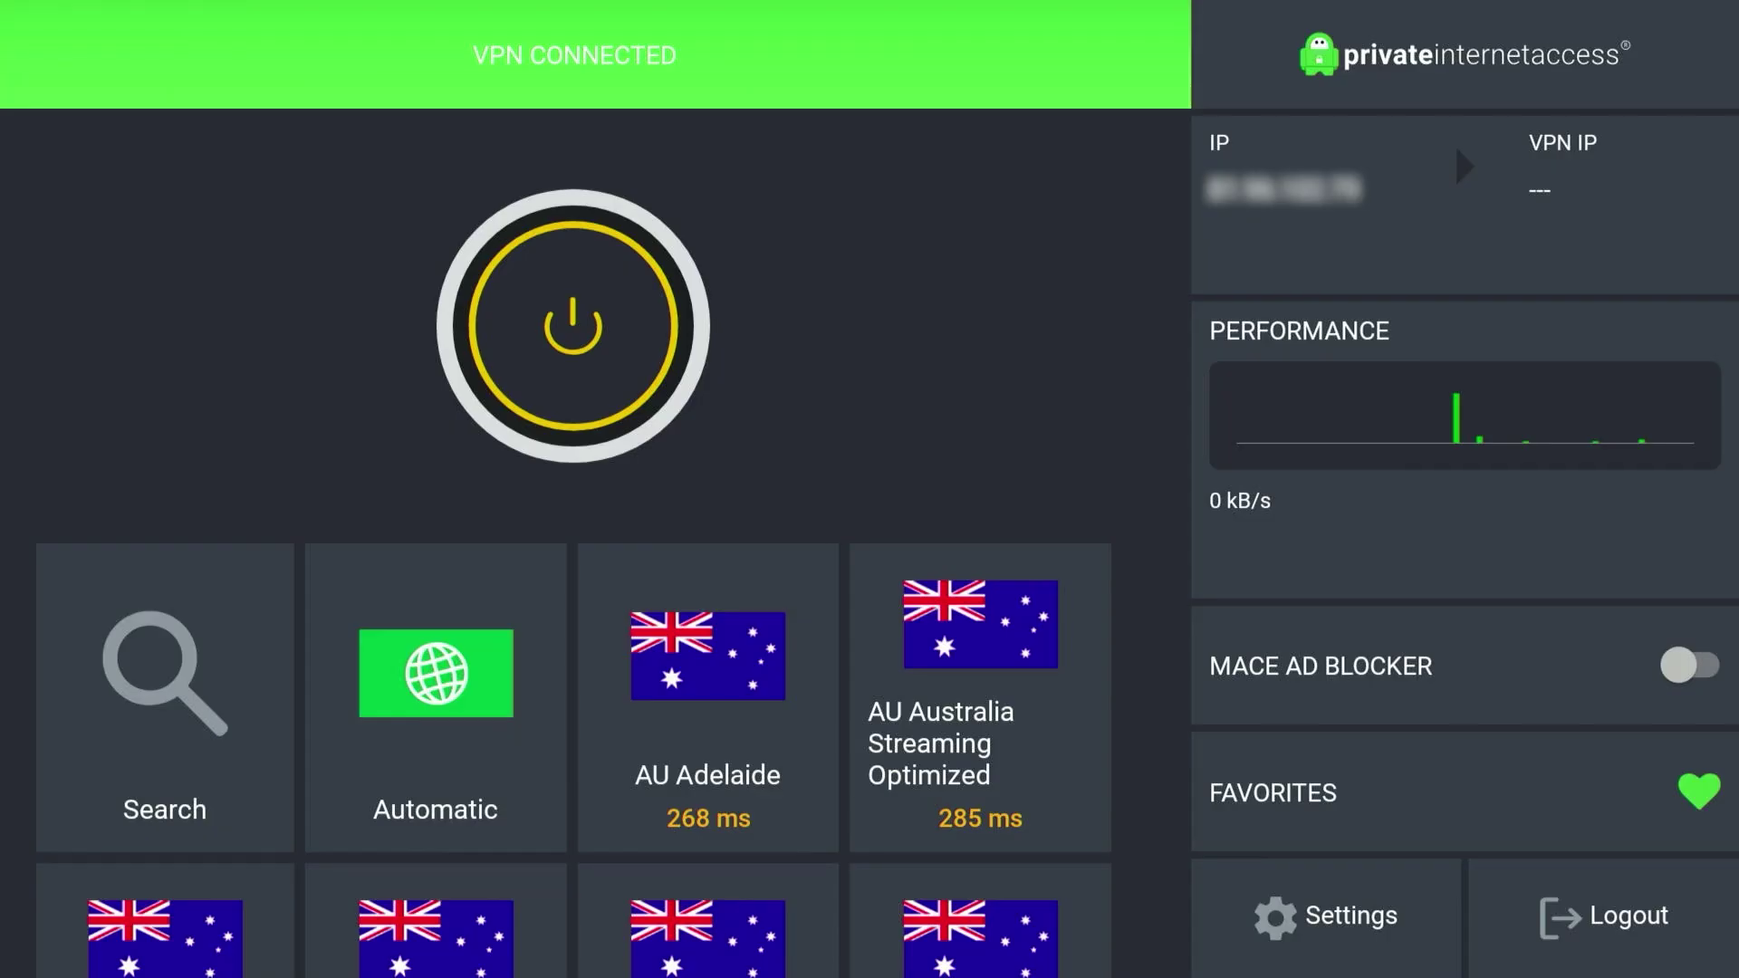
- Go back to the Fire TV home screen and launch the Netflix tile
{"action": "key", "text": "Home"}
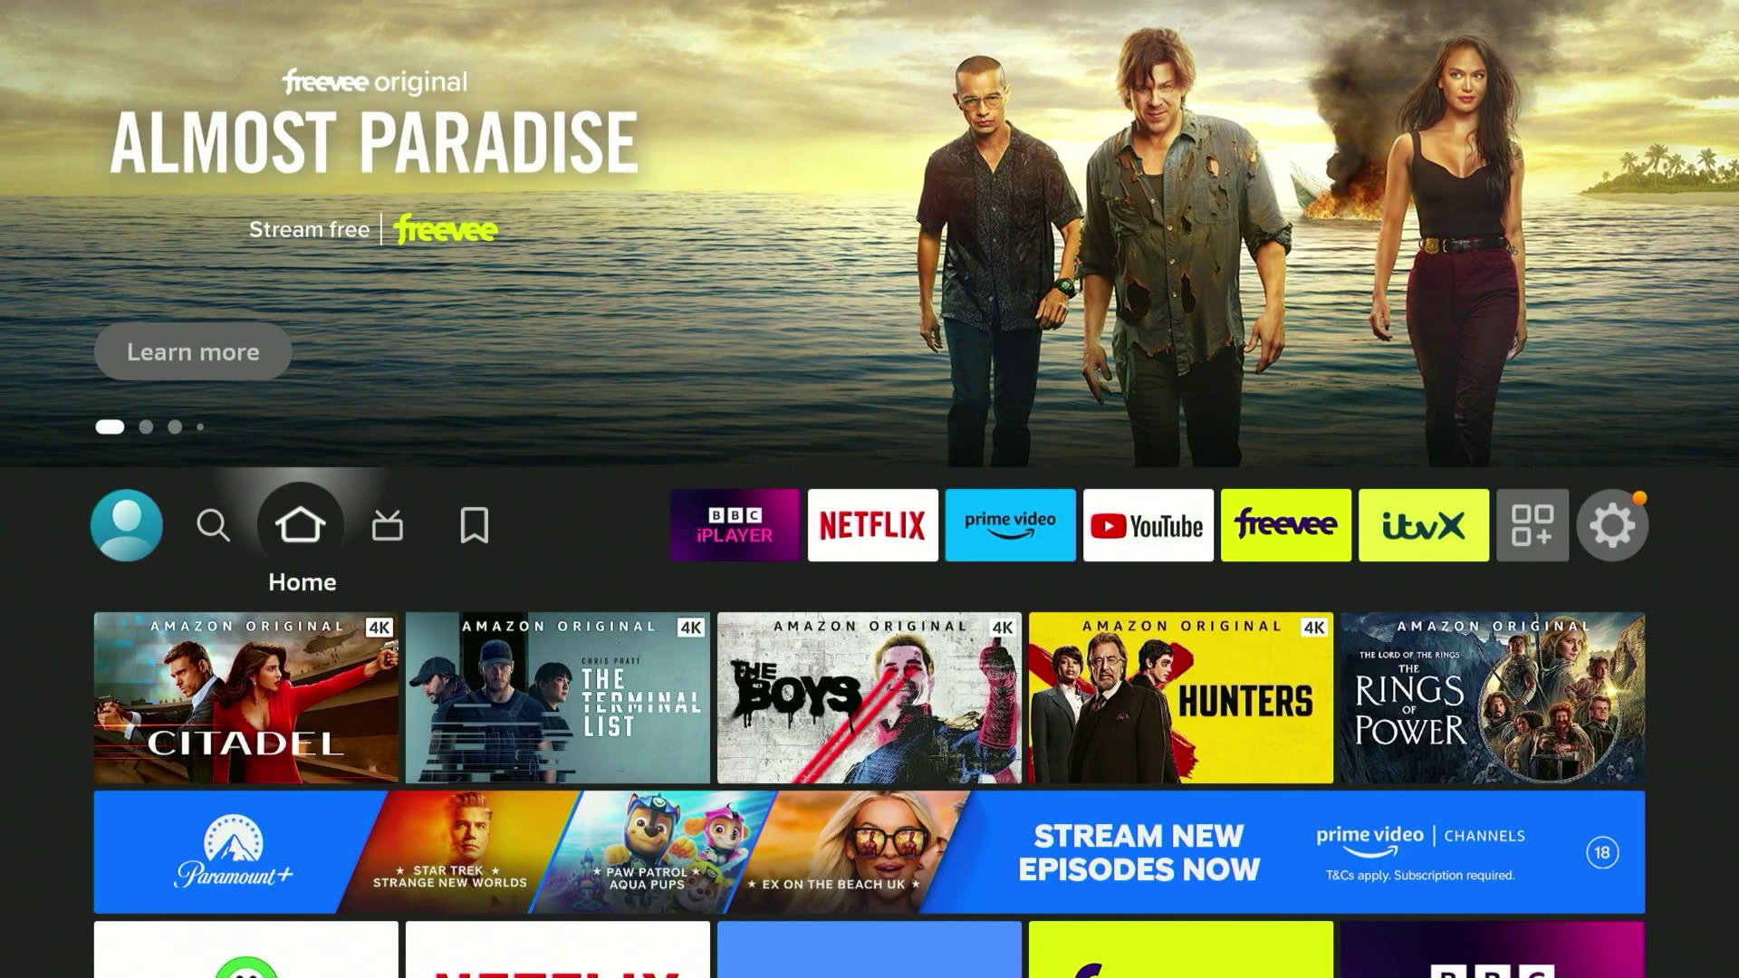
{"action": "key", "text": "Right"}
{"action": "key", "text": "Right"}
{"action": "key", "text": "Right"}
{"action": "key", "text": "Right"}
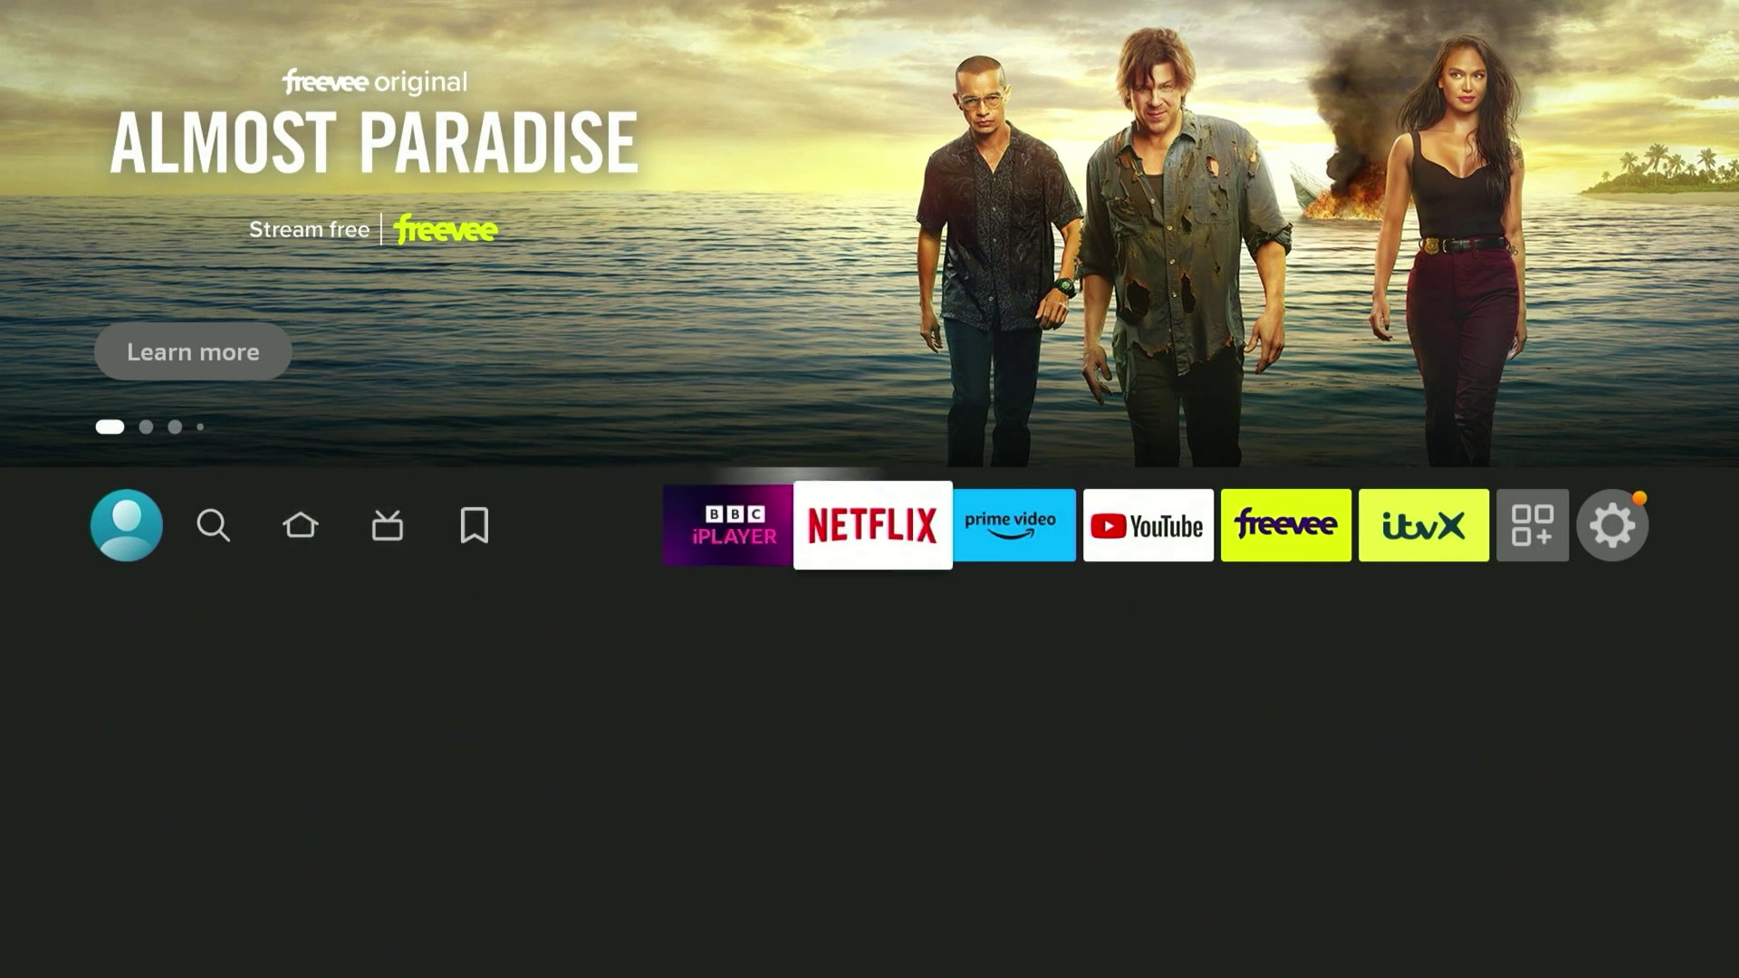
{"action": "key", "text": "Return"}
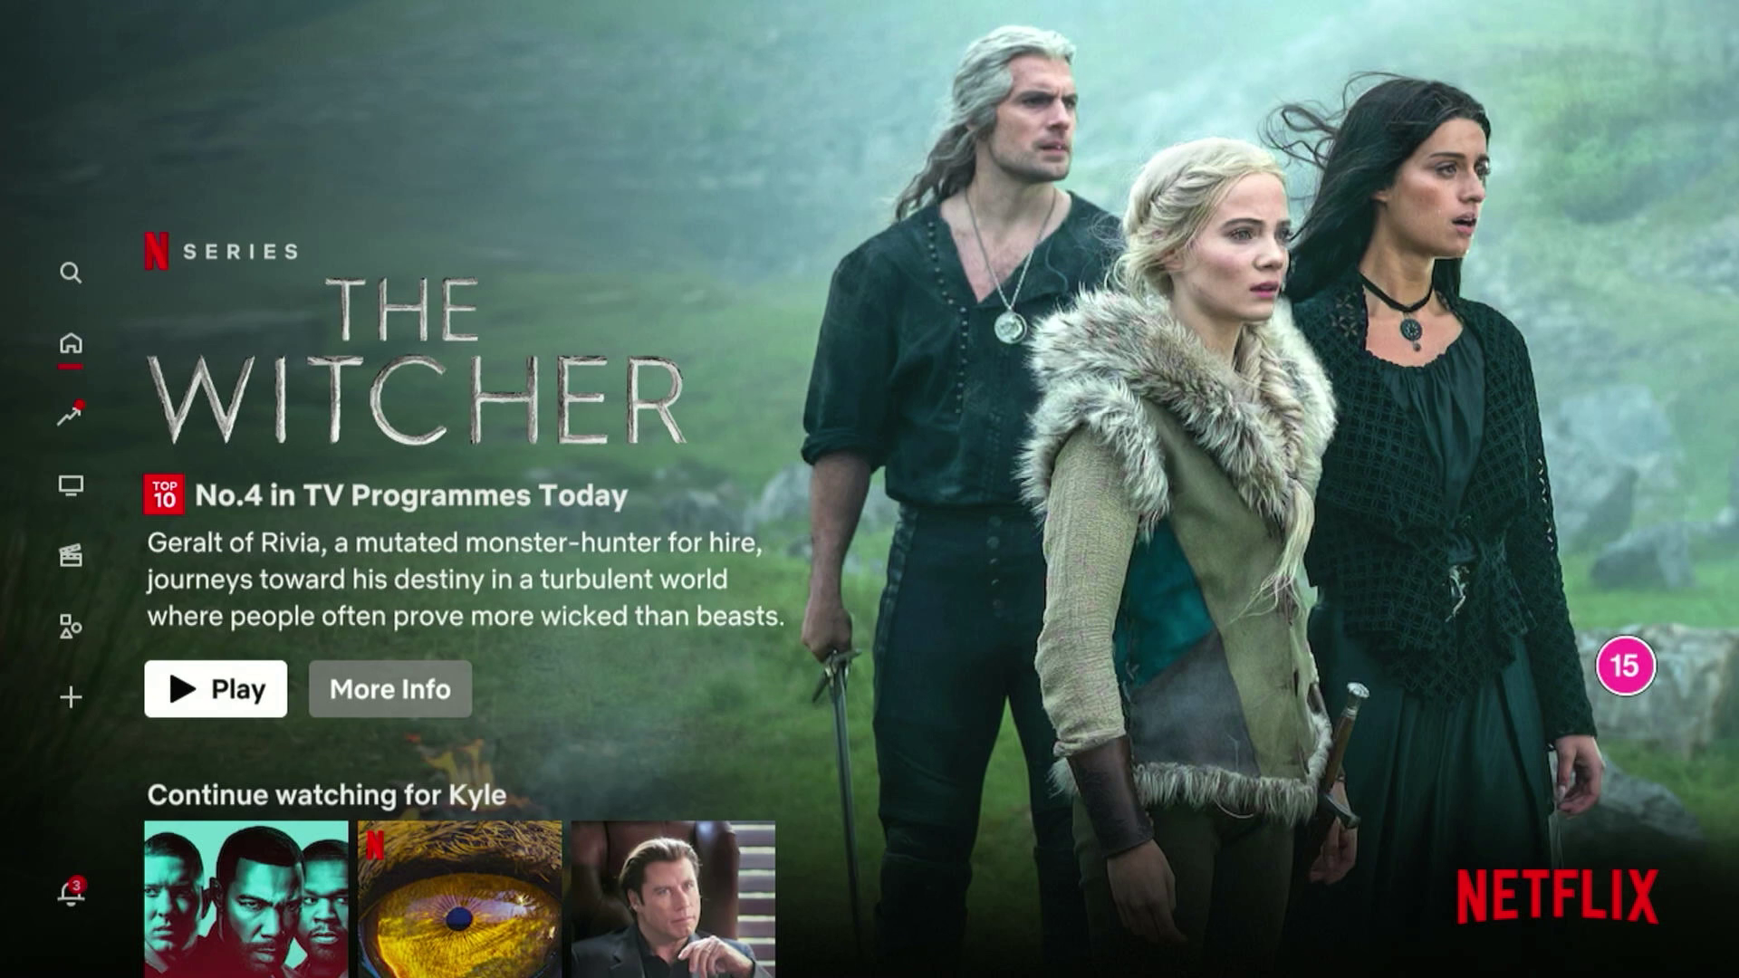
- Open Netflix's Get Help page, showing country GB / en-GB, and move down to Reload Netflix
{"action": "key", "text": "Left"}
{"action": "key", "text": "Down"}
{"action": "key", "text": "Down"}
{"action": "key", "text": "Down"}
{"action": "key", "text": "Down"}
{"action": "key", "text": "Down"}
{"action": "key", "text": "Down"}
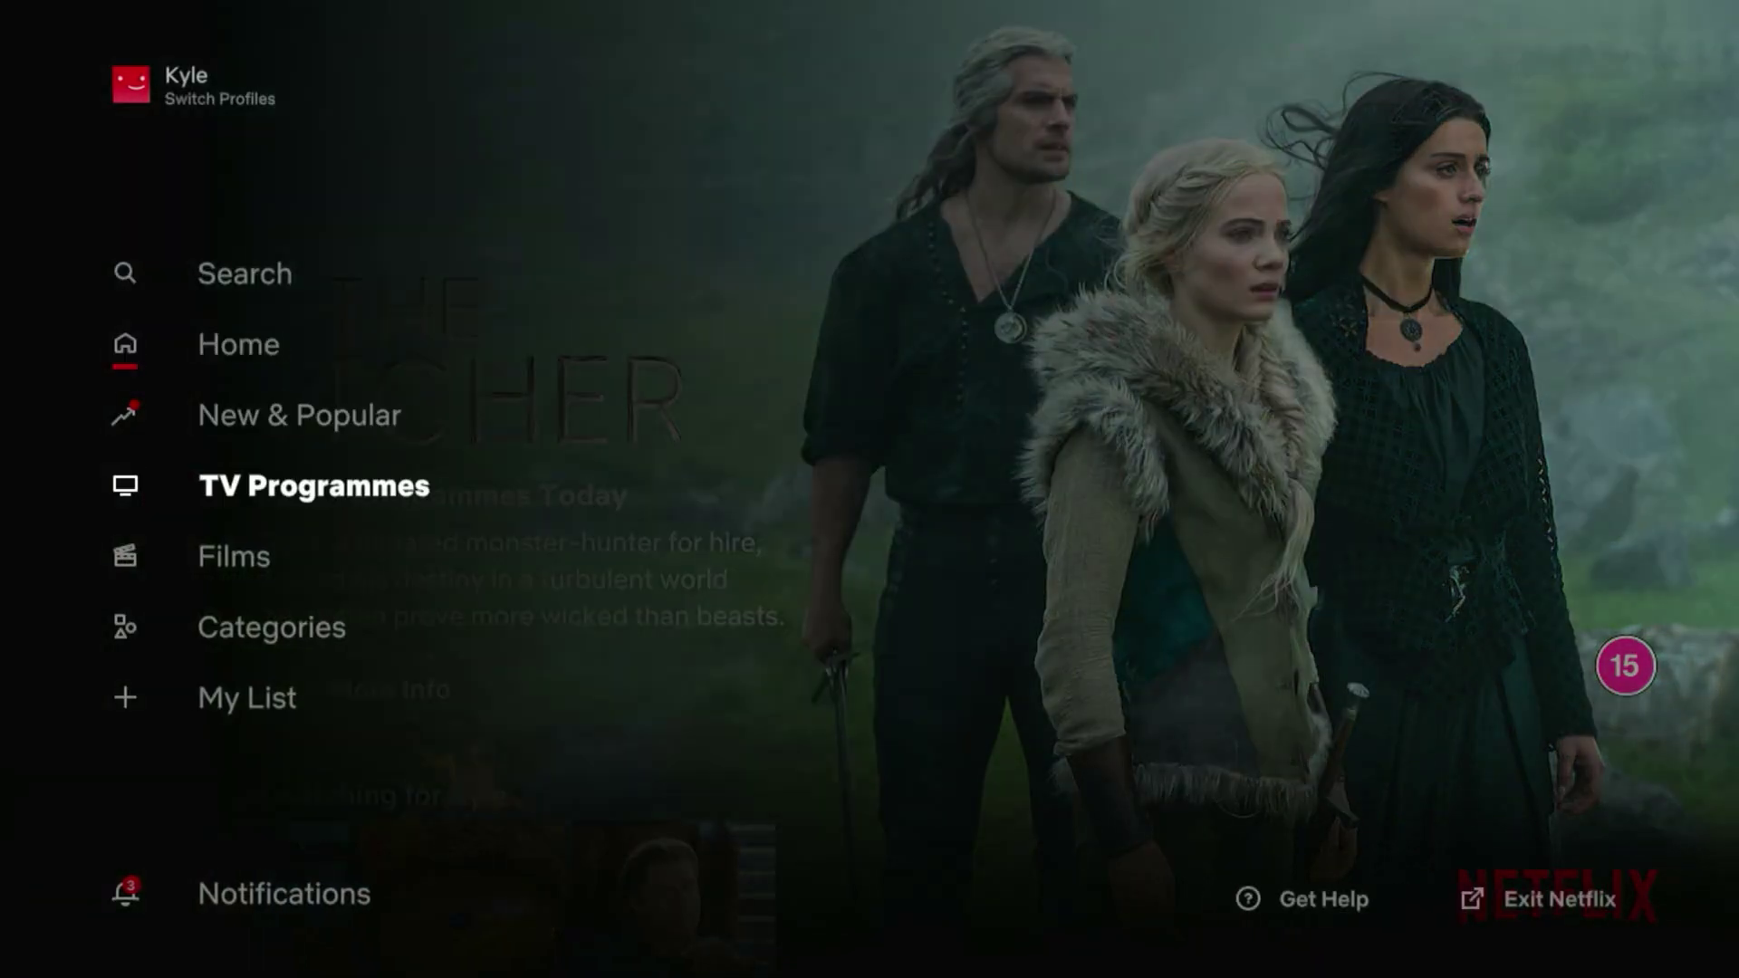
{"action": "key", "text": "Right"}
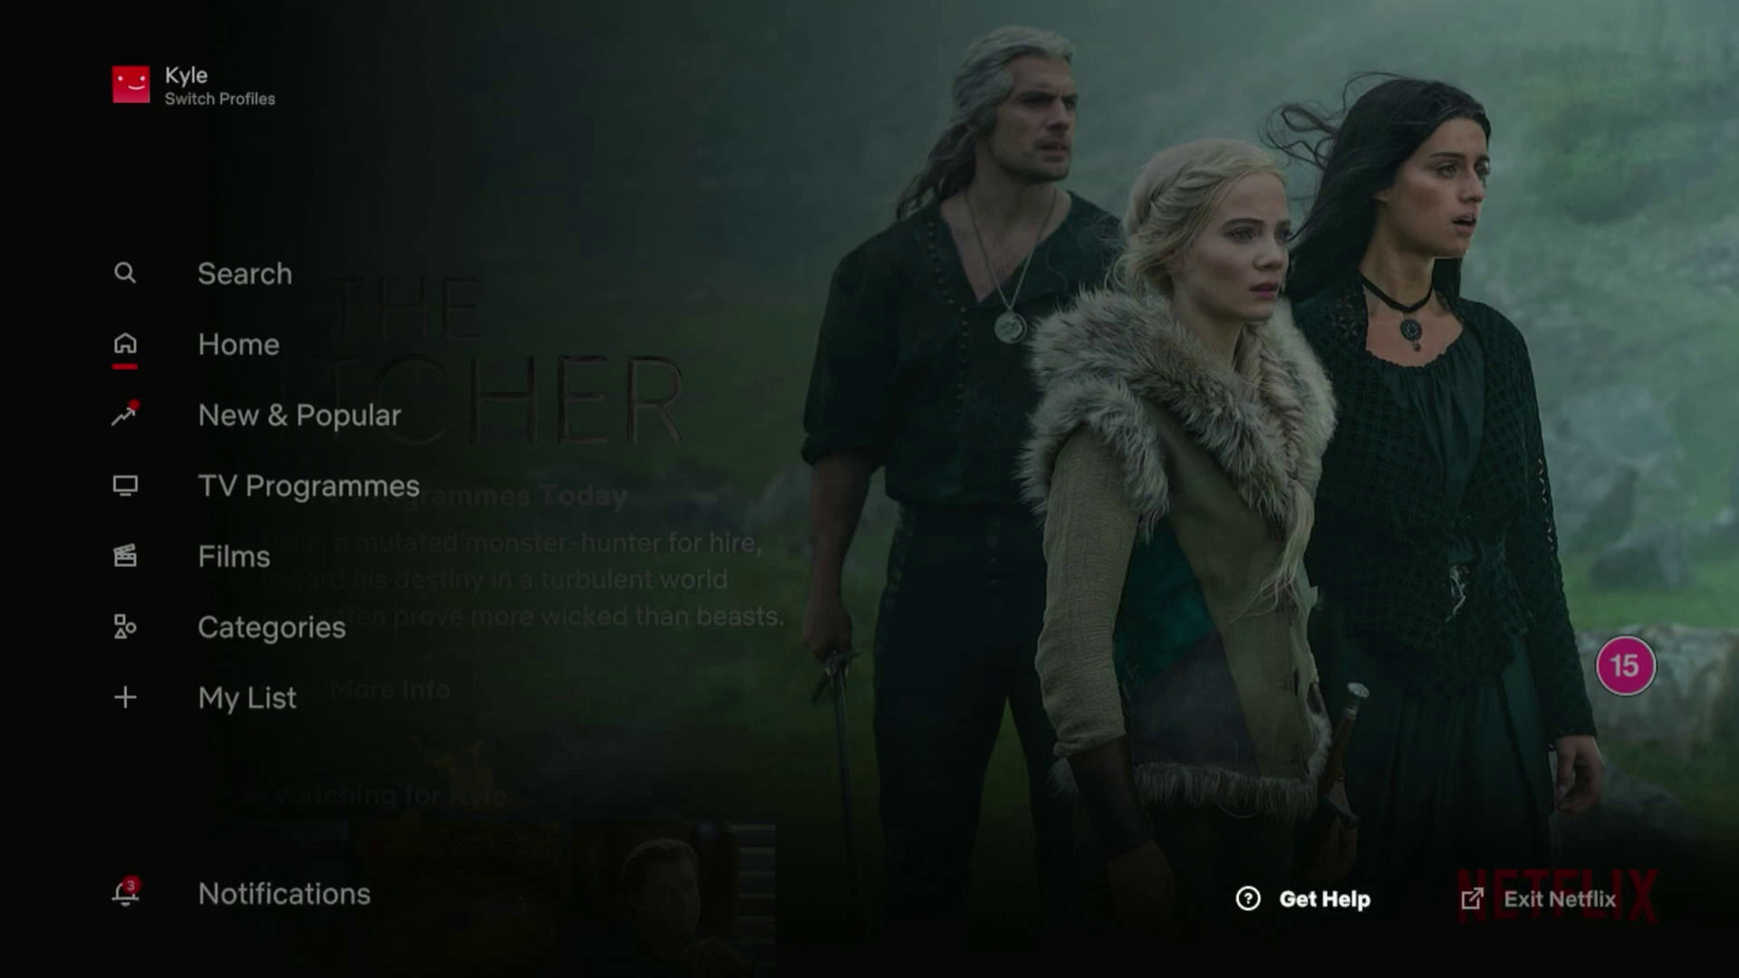
{"action": "key", "text": "Return"}
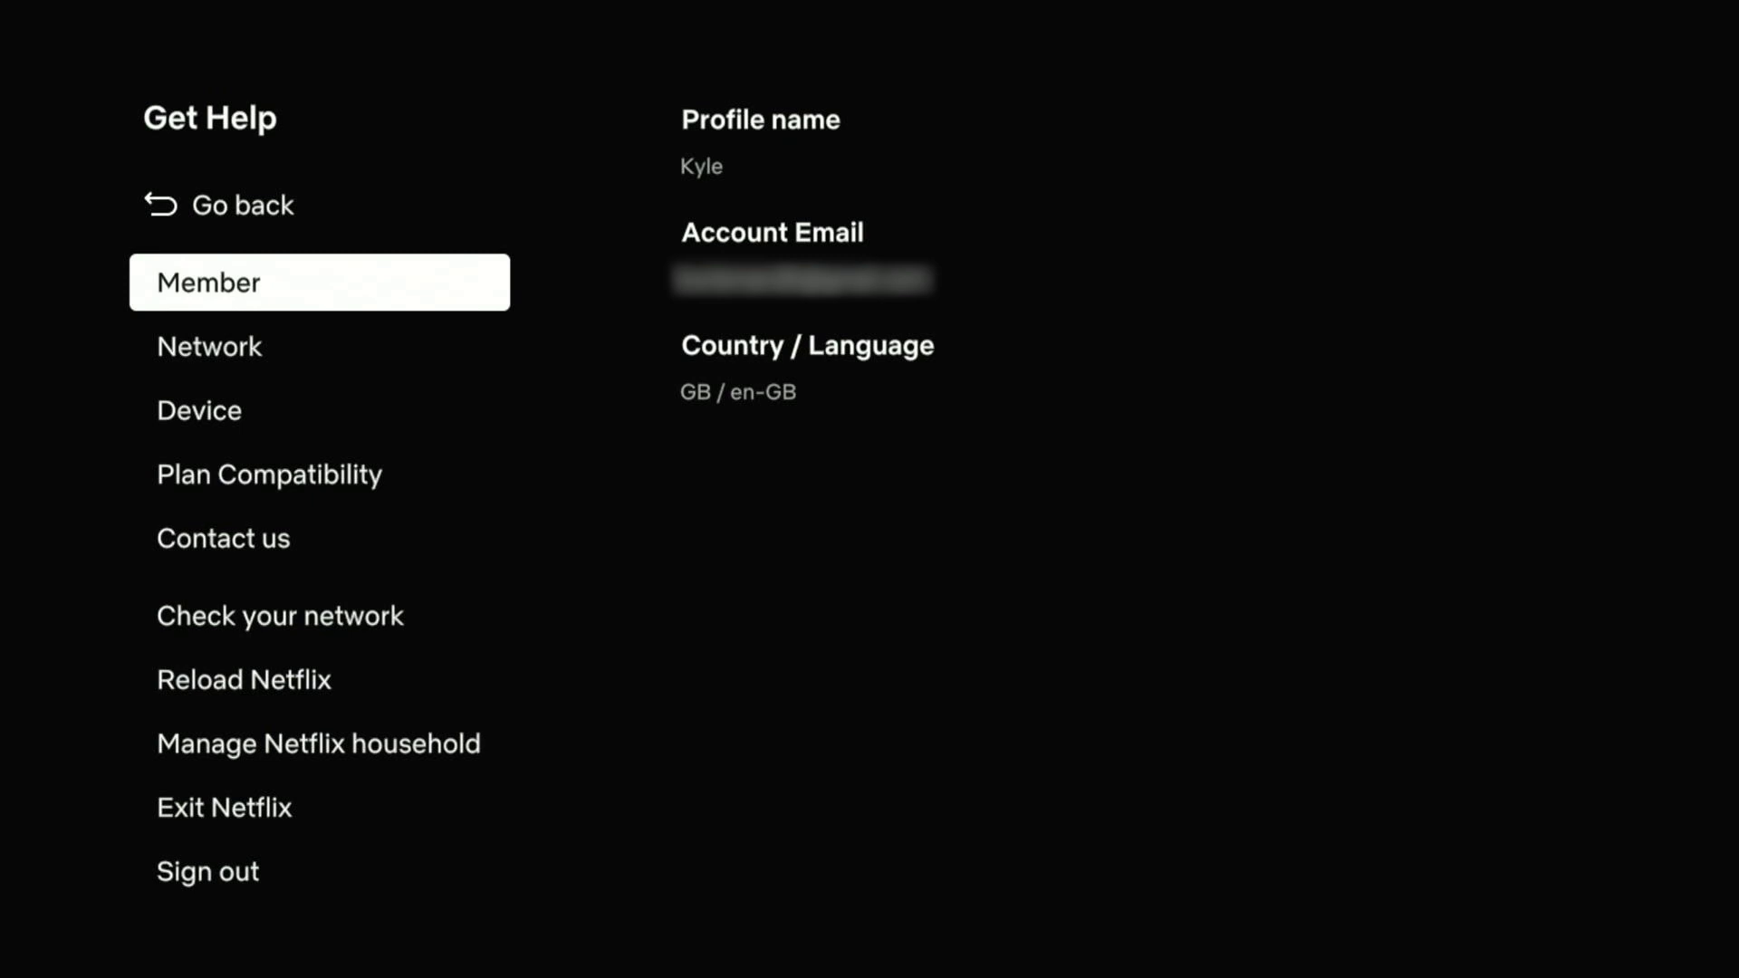
{"action": "key", "text": "Down"}
{"action": "key", "text": "Down"}
{"action": "key", "text": "Down"}
{"action": "key", "text": "Down"}
{"action": "key", "text": "Down"}
{"action": "key", "text": "Down"}
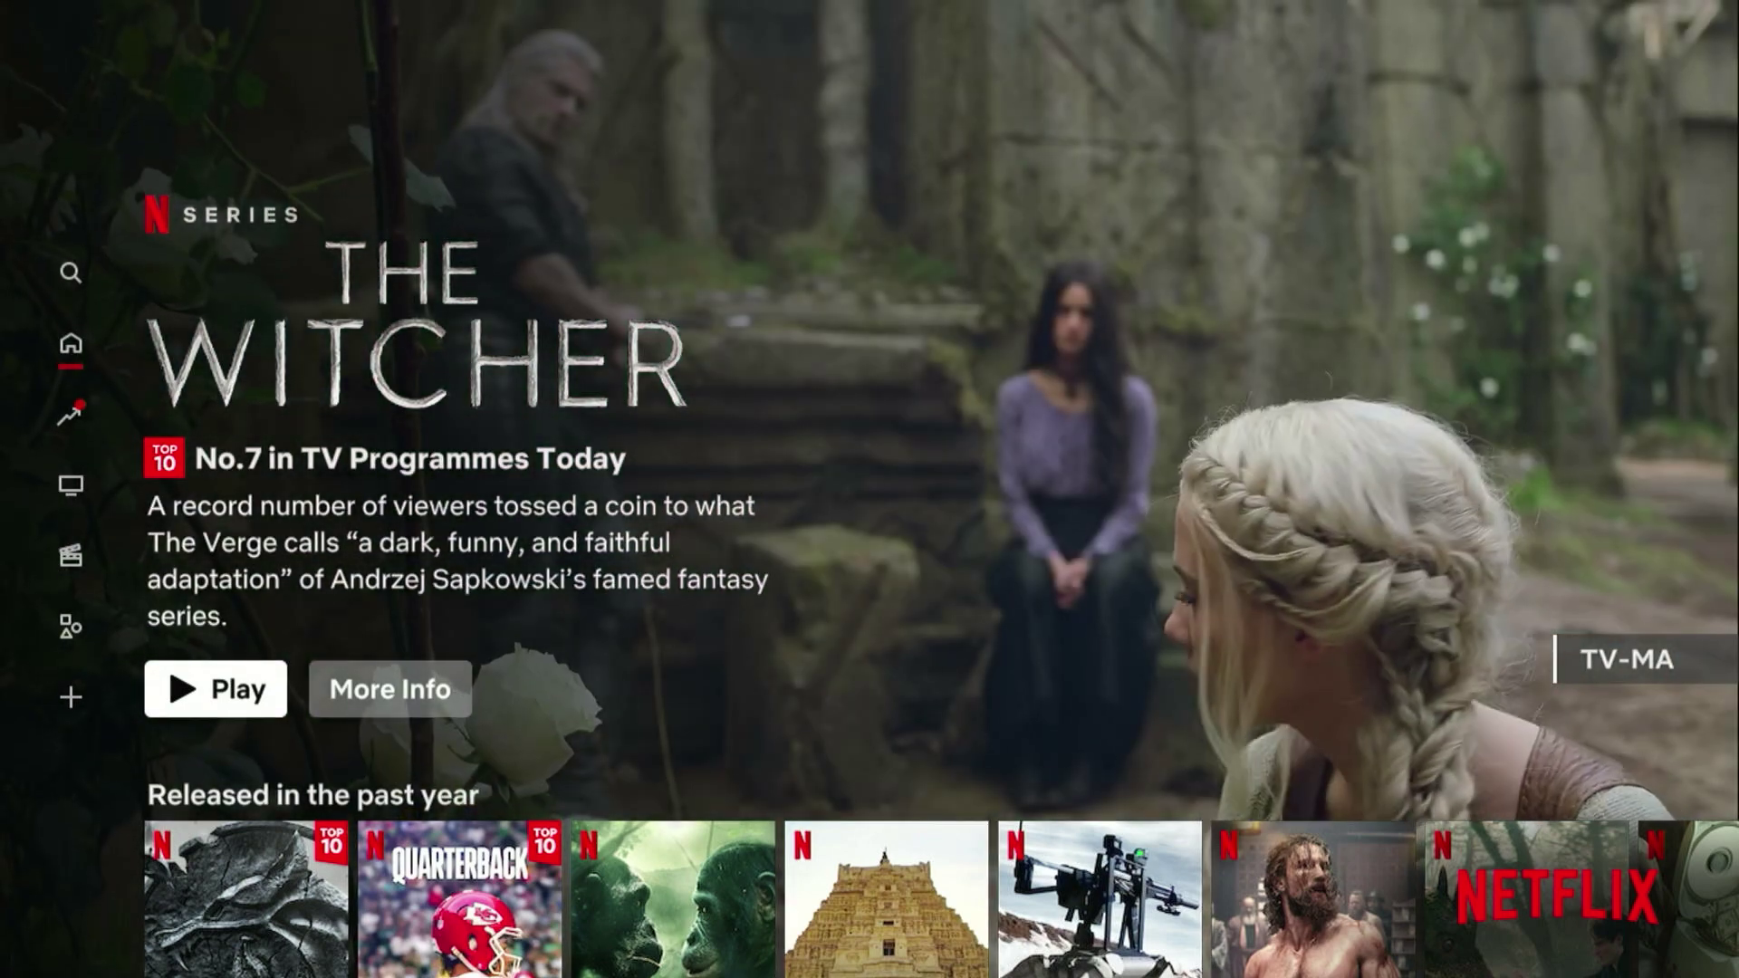
- Reopen Get Help from the side menu and check the country reads US / en-GB
{"action": "key", "text": "Left"}
{"action": "key", "text": "Down"}
{"action": "key", "text": "Down"}
{"action": "key", "text": "Down"}
{"action": "key", "text": "Down"}
{"action": "key", "text": "Down"}
{"action": "key", "text": "Down"}
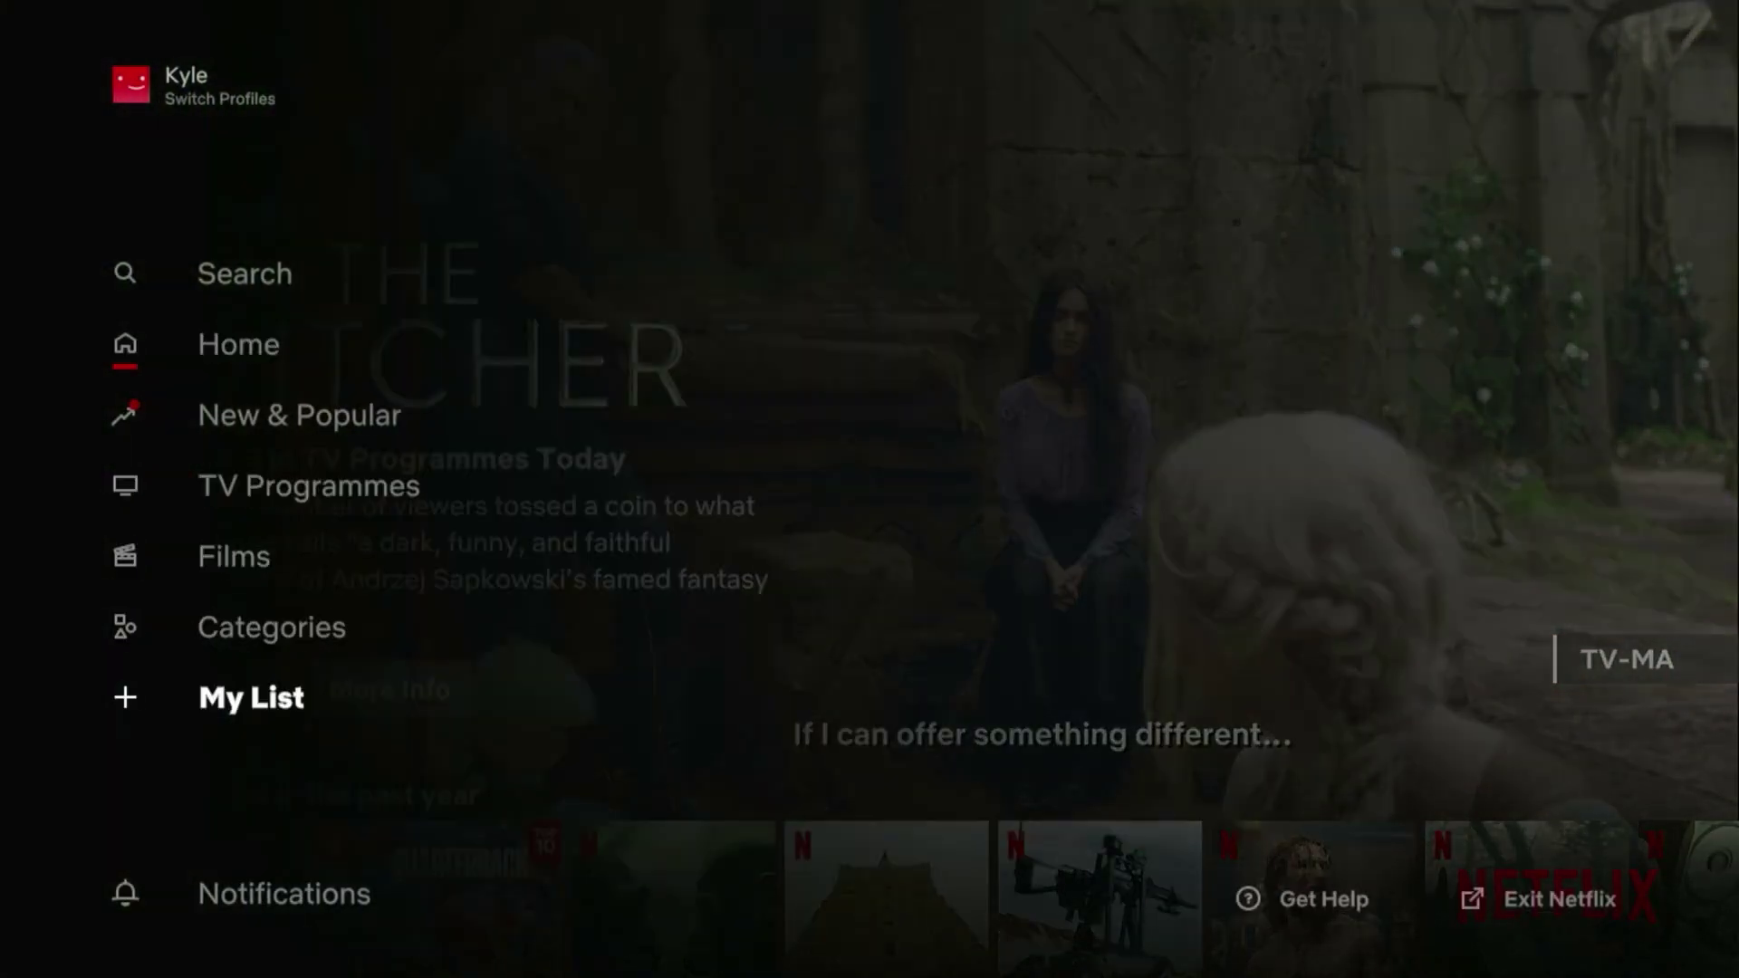
{"action": "key", "text": "Right"}
{"action": "key", "text": "Return"}
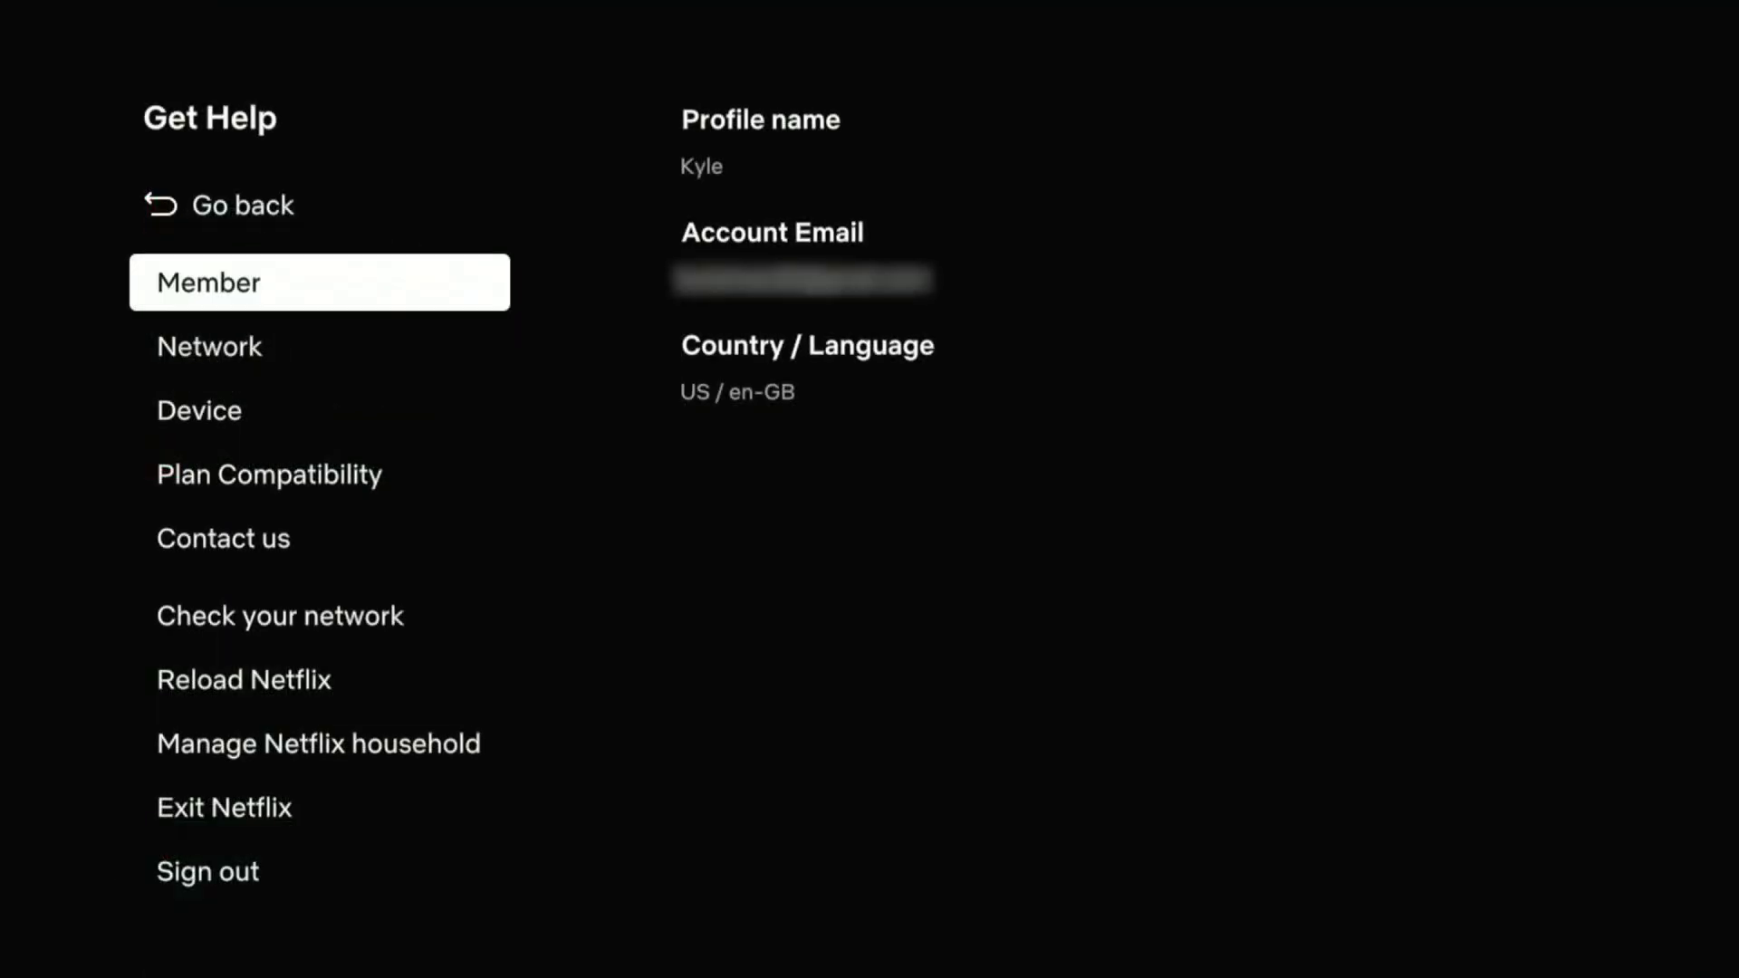